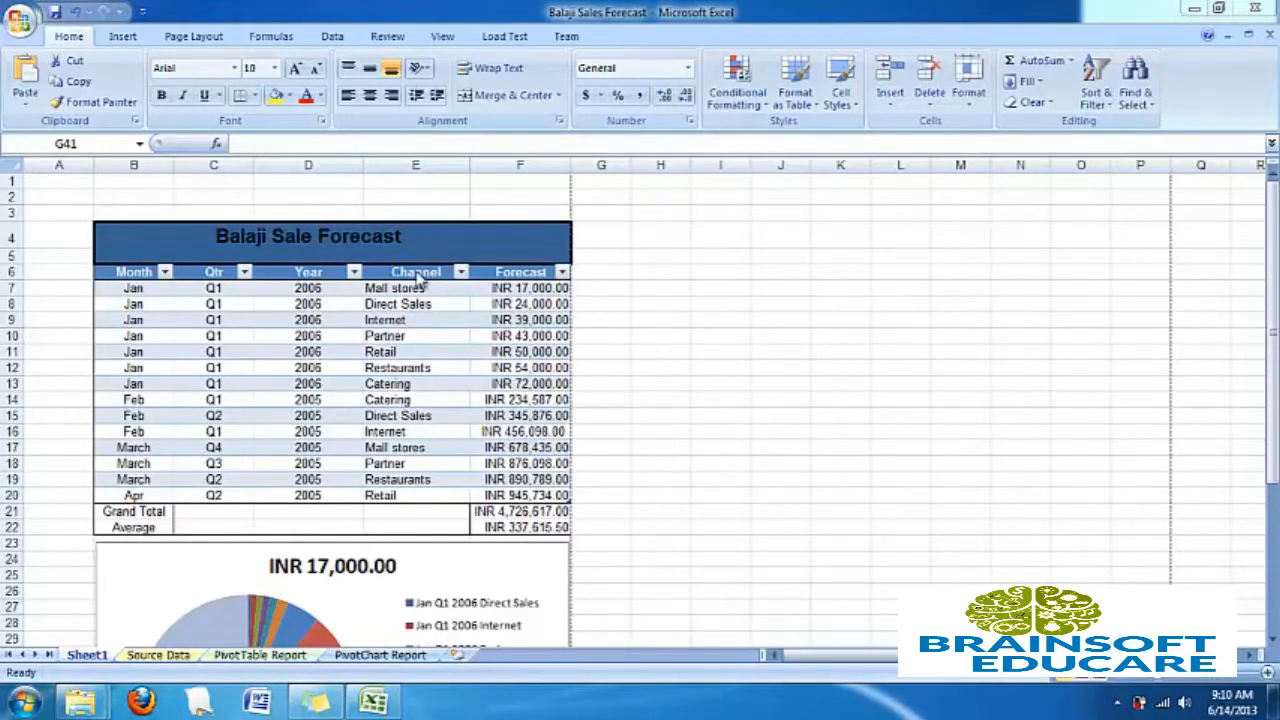
- Select the whole Balaji Sale Forecast block on Sheet1, from its title in B4 through the pie chart beneath the table
{"action": "left_click", "coordinate": [196, 36]}
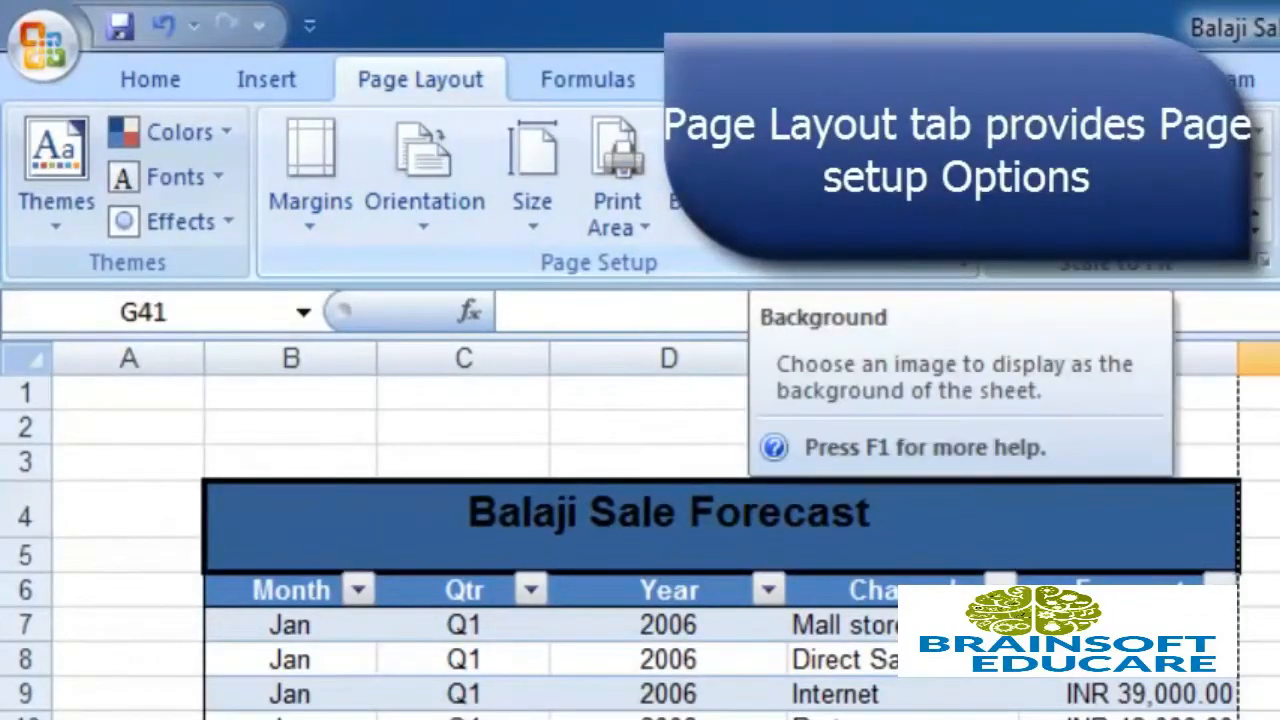
{"action": "left_click", "coordinate": [290, 500]}
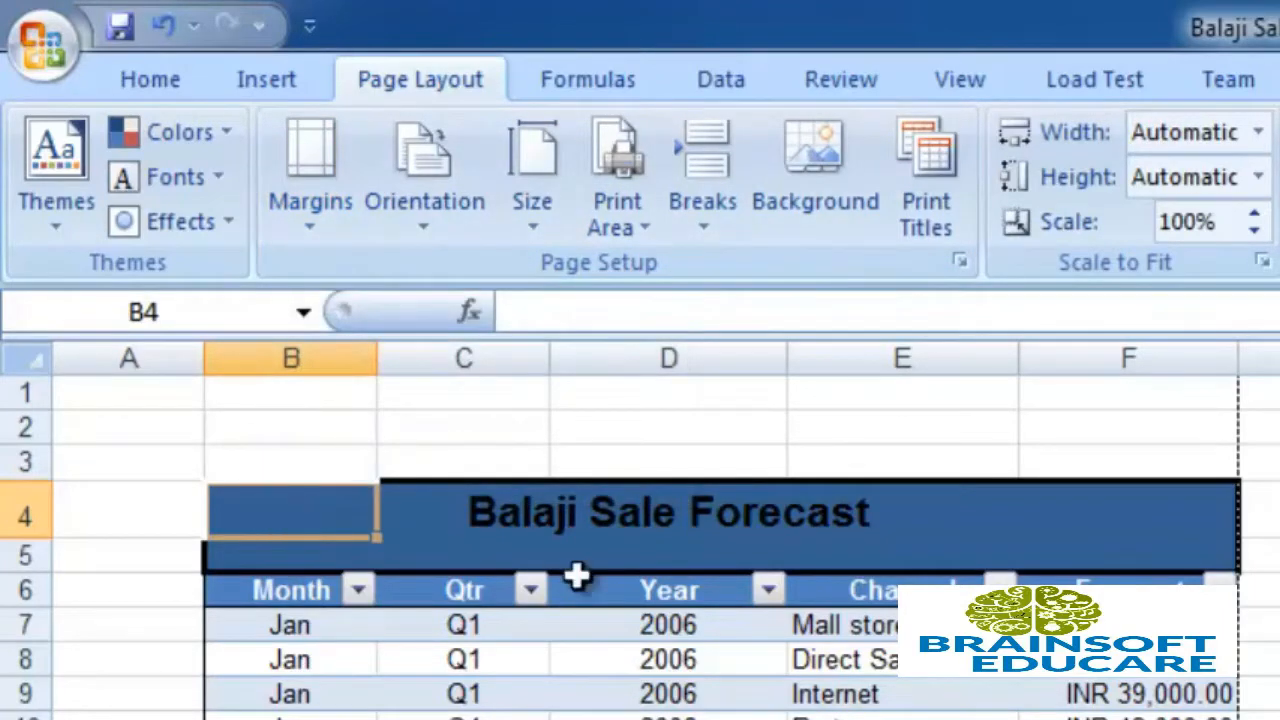
{"action": "left_click", "coordinate": [567, 532]}
{"action": "left_click", "coordinate": [335, 508]}
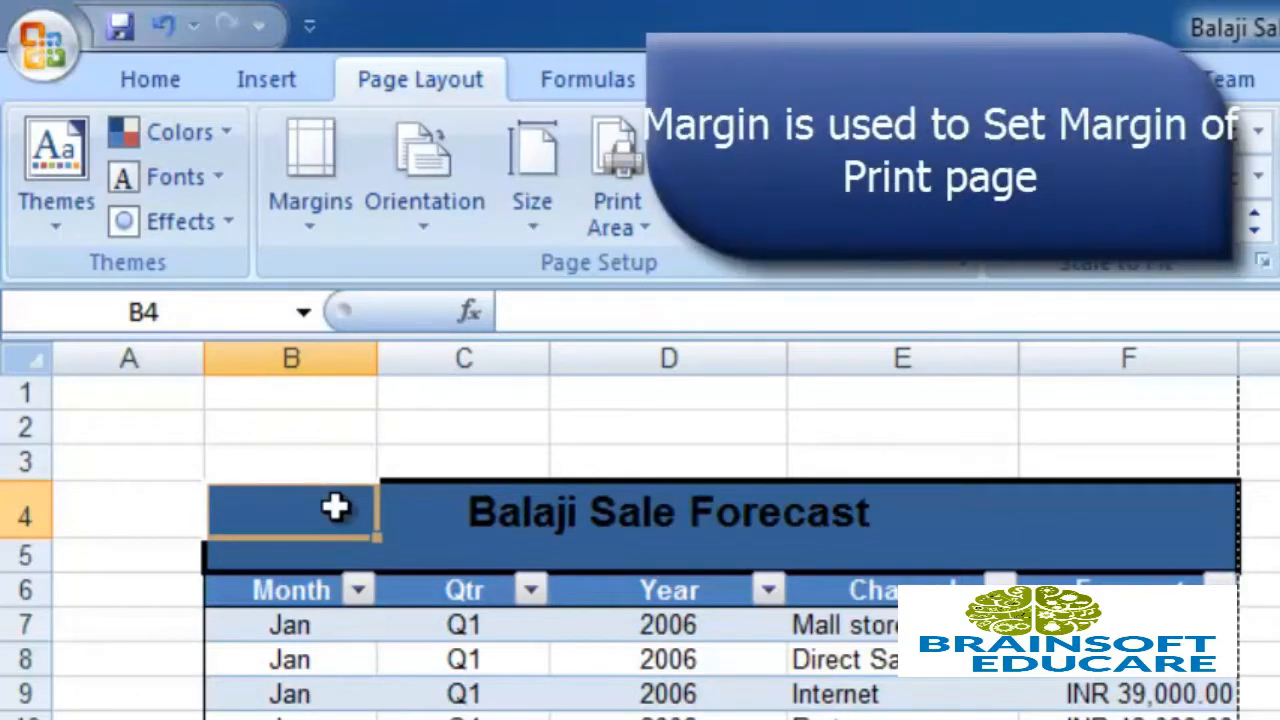
{"action": "left_click", "coordinate": [318, 239]}
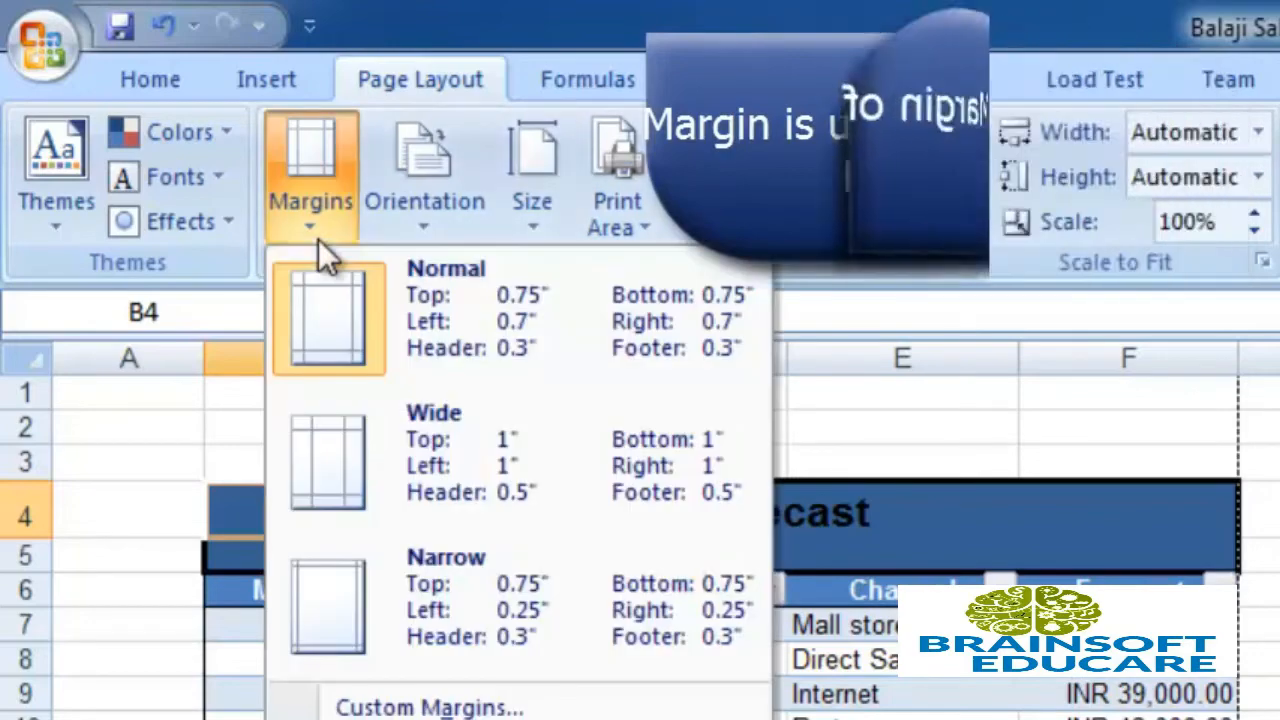
{"action": "left_click_drag", "start_coordinate": [290, 513], "coordinate": [620, 617]}
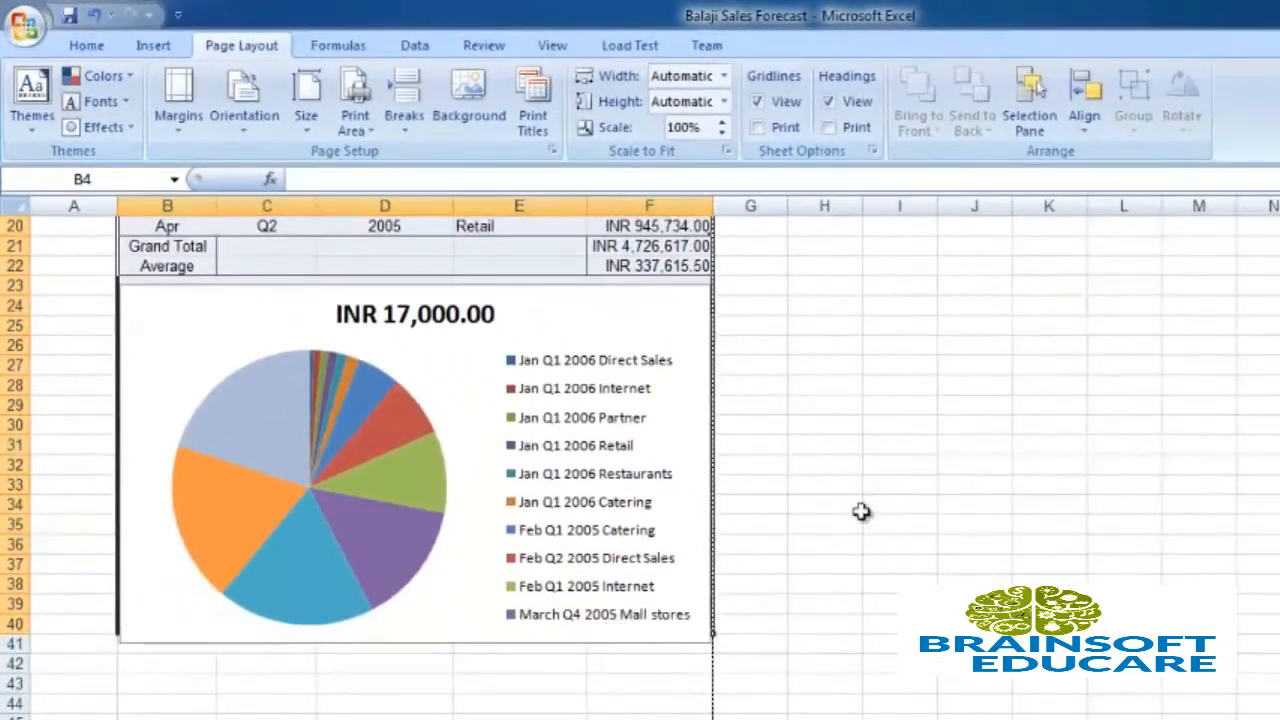
{"action": "scroll", "coordinate": [866, 400], "scroll_direction": "up", "scroll_amount": 6}
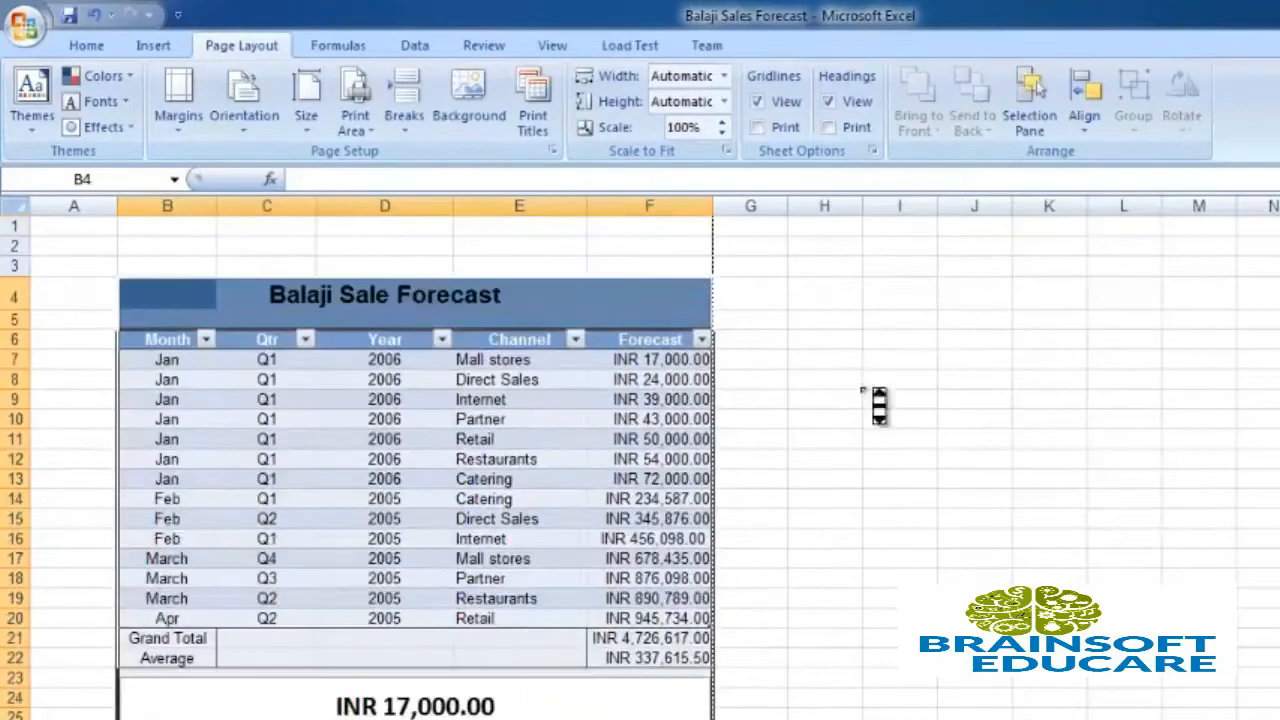
- Set the sheet's page margins to Normal and its page orientation to Landscape
{"action": "left_click", "coordinate": [183, 134]}
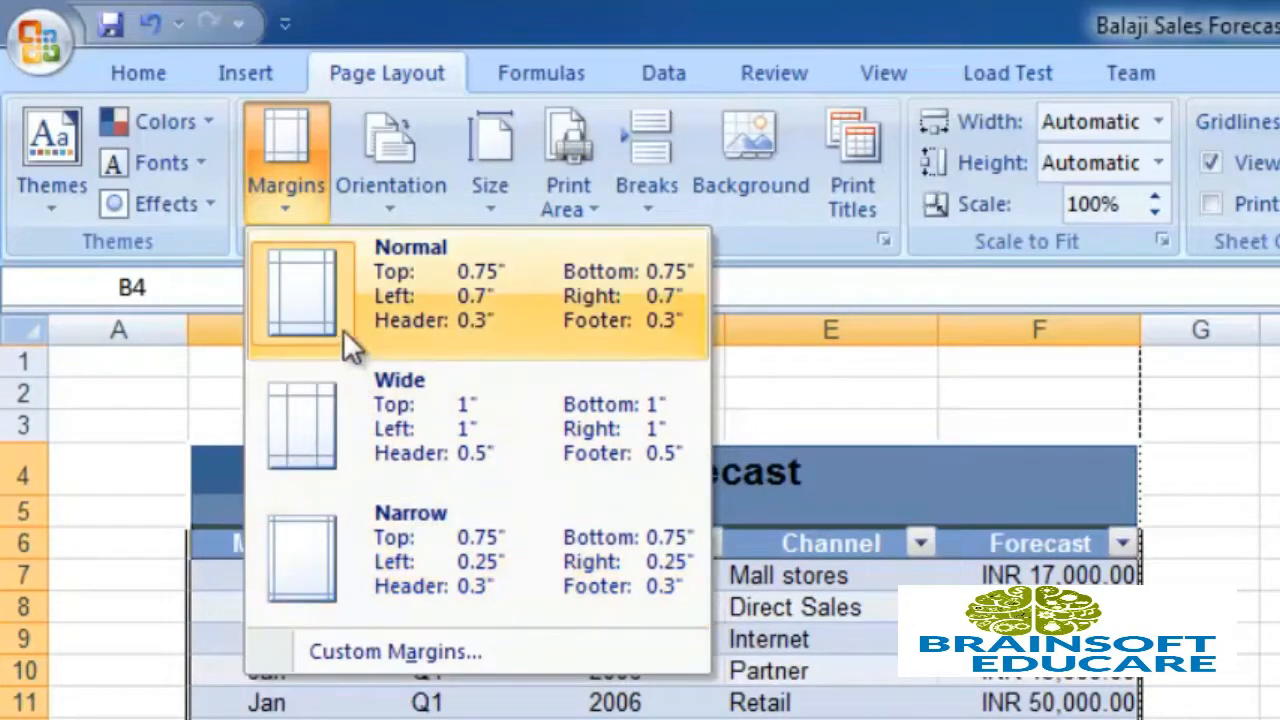
{"action": "left_click", "coordinate": [356, 310]}
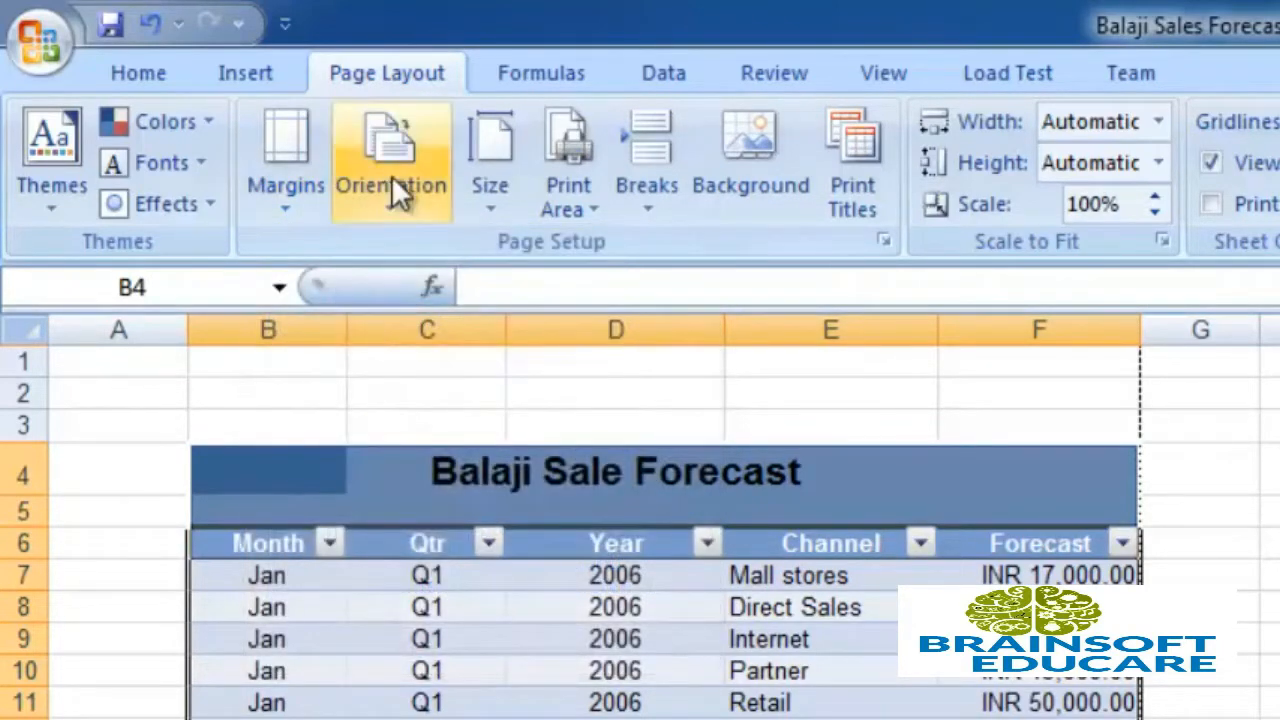
{"action": "left_click", "coordinate": [399, 206]}
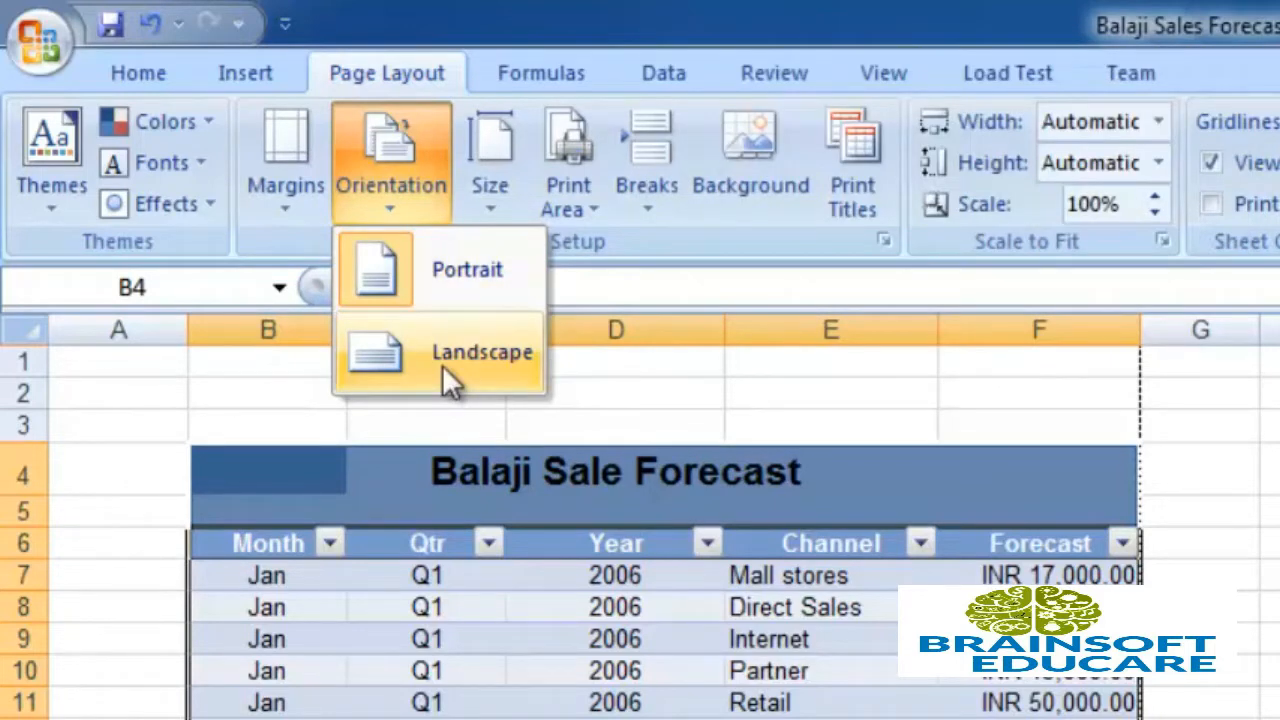
{"action": "left_click", "coordinate": [442, 365]}
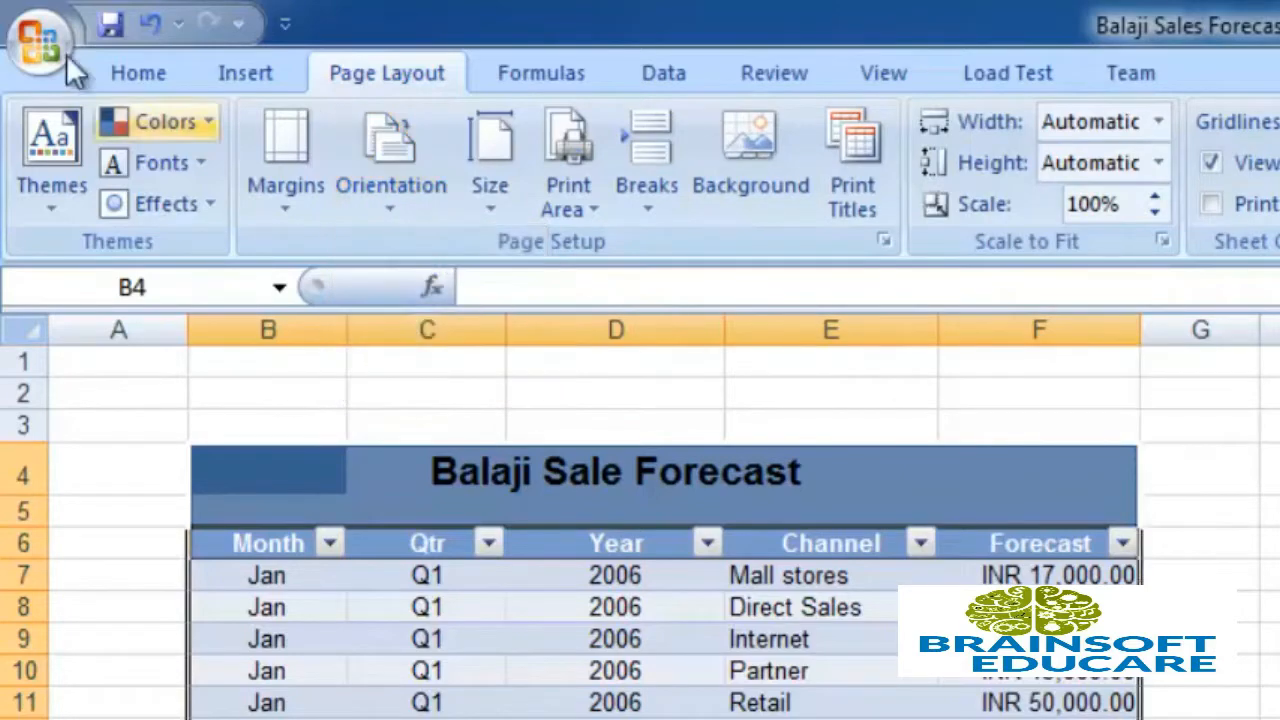
- Open the print preview and examine how the forecast table and pie chart fit on the first landscape page
{"action": "left_click", "coordinate": [36, 45]}
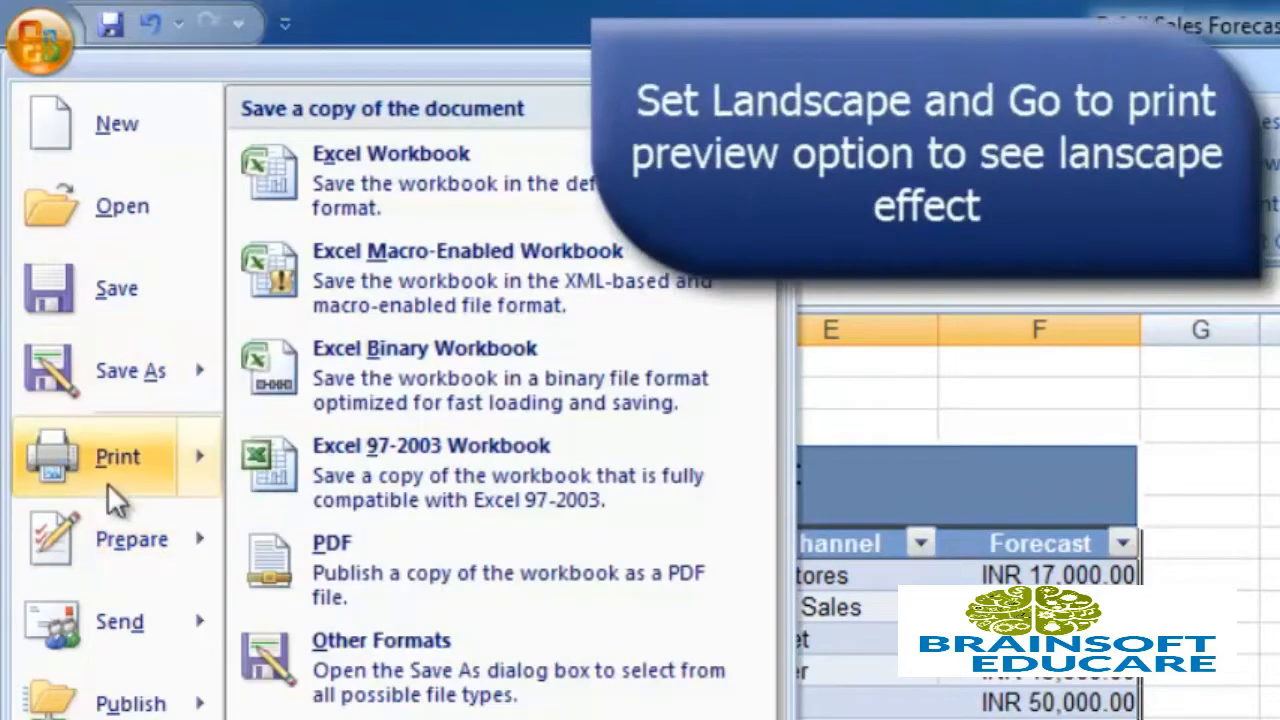
{"action": "mouse_move", "coordinate": [110, 490]}
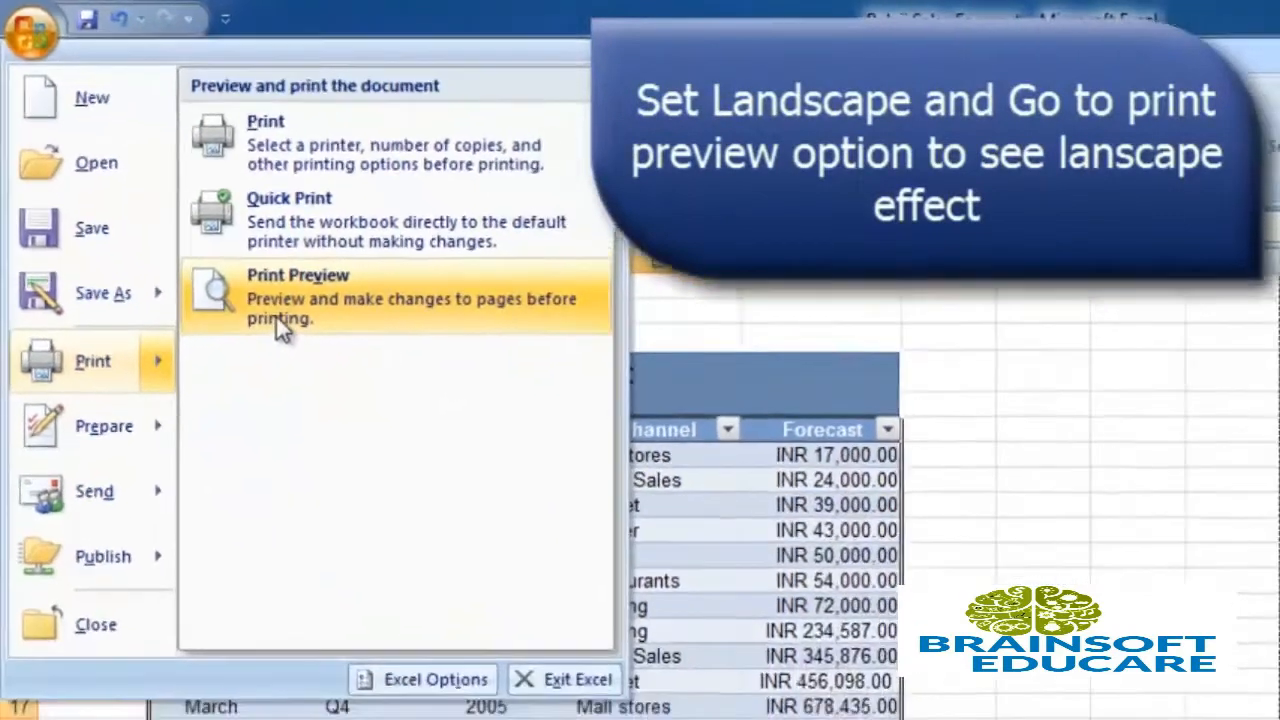
{"action": "left_click", "coordinate": [320, 385]}
{"action": "scroll", "coordinate": [886, 334], "scroll_direction": "down", "scroll_amount": 5}
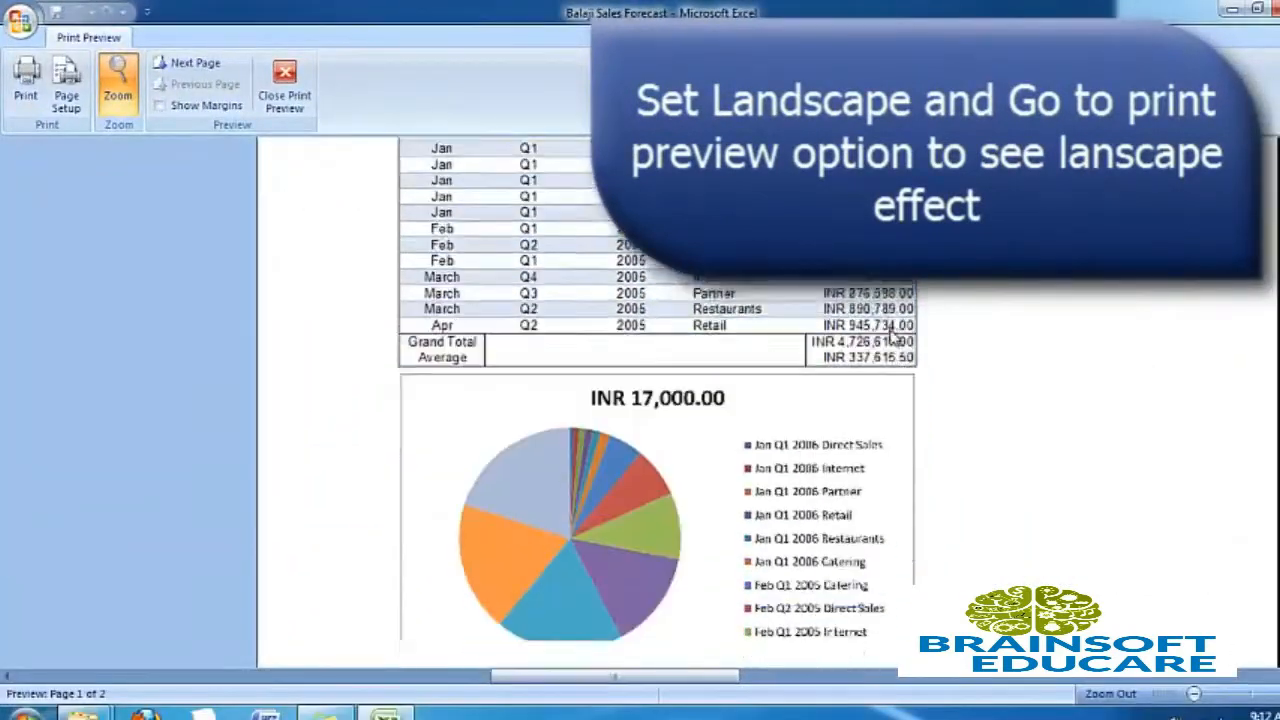
{"action": "scroll", "coordinate": [900, 342], "scroll_direction": "up", "scroll_amount": 2}
{"action": "scroll", "coordinate": [895, 338], "scroll_direction": "up", "scroll_amount": 3}
{"action": "scroll", "coordinate": [900, 340], "scroll_direction": "down", "scroll_amount": 3}
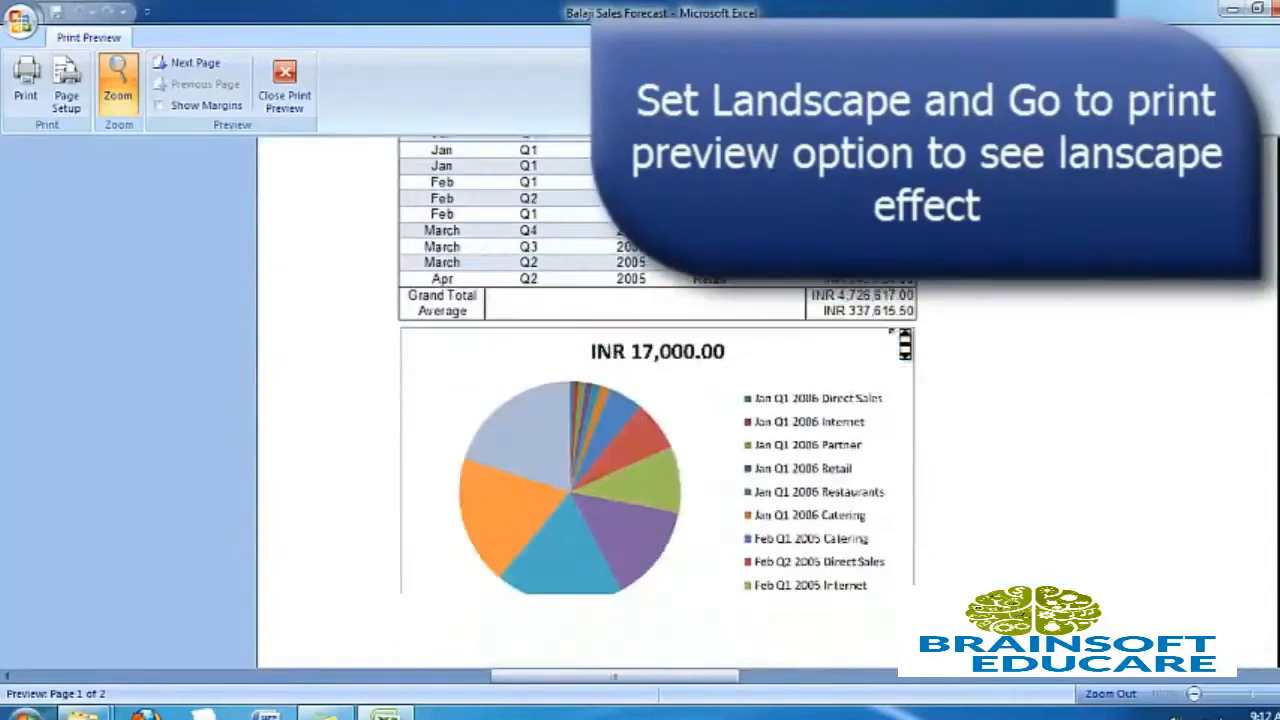
{"action": "scroll", "coordinate": [900, 340], "scroll_direction": "up", "scroll_amount": 3}
{"action": "scroll", "coordinate": [904, 343], "scroll_direction": "down", "scroll_amount": 3}
{"action": "scroll", "coordinate": [904, 343], "scroll_direction": "up", "scroll_amount": 3}
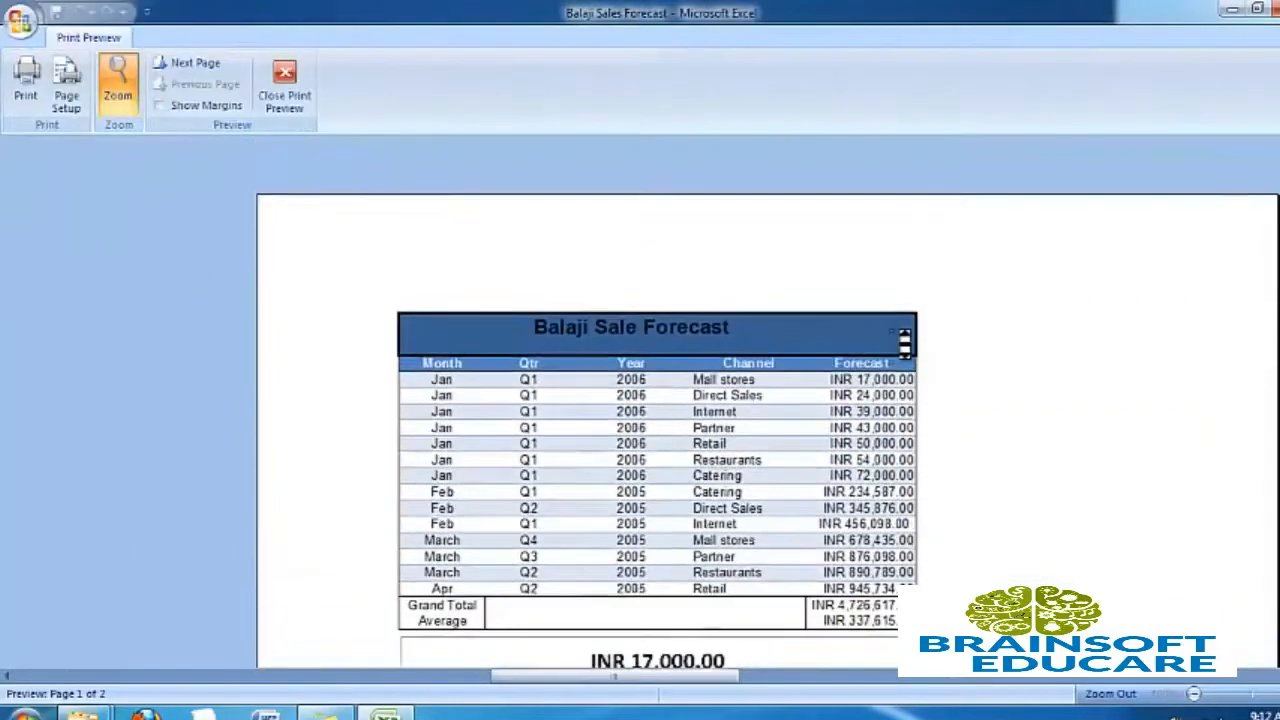
{"action": "scroll", "coordinate": [903, 340], "scroll_direction": "down", "scroll_amount": 3}
{"action": "scroll", "coordinate": [903, 340], "scroll_direction": "up", "scroll_amount": 2}
{"action": "scroll", "coordinate": [903, 343], "scroll_direction": "up", "scroll_amount": 1}
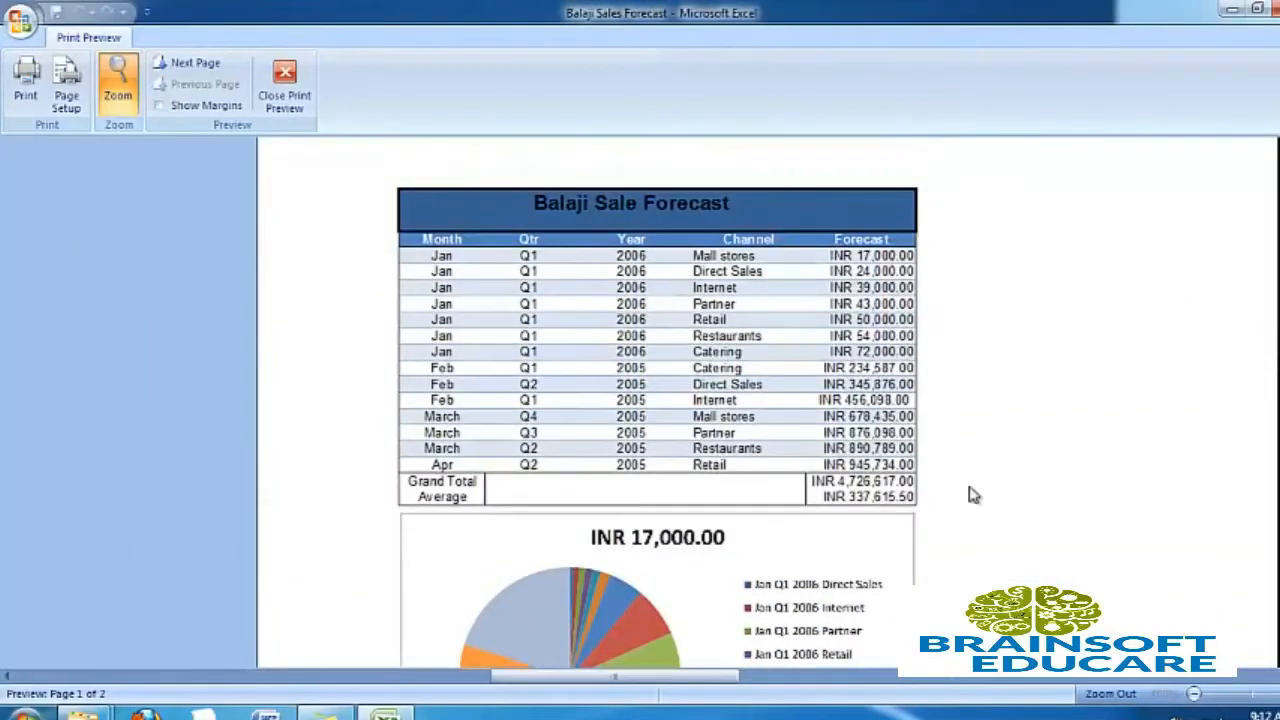
{"action": "scroll", "coordinate": [975, 495], "scroll_direction": "down", "scroll_amount": 5}
{"action": "scroll", "coordinate": [983, 500], "scroll_direction": "down", "scroll_amount": 2}
{"action": "scroll", "coordinate": [983, 500], "scroll_direction": "up", "scroll_amount": 6}
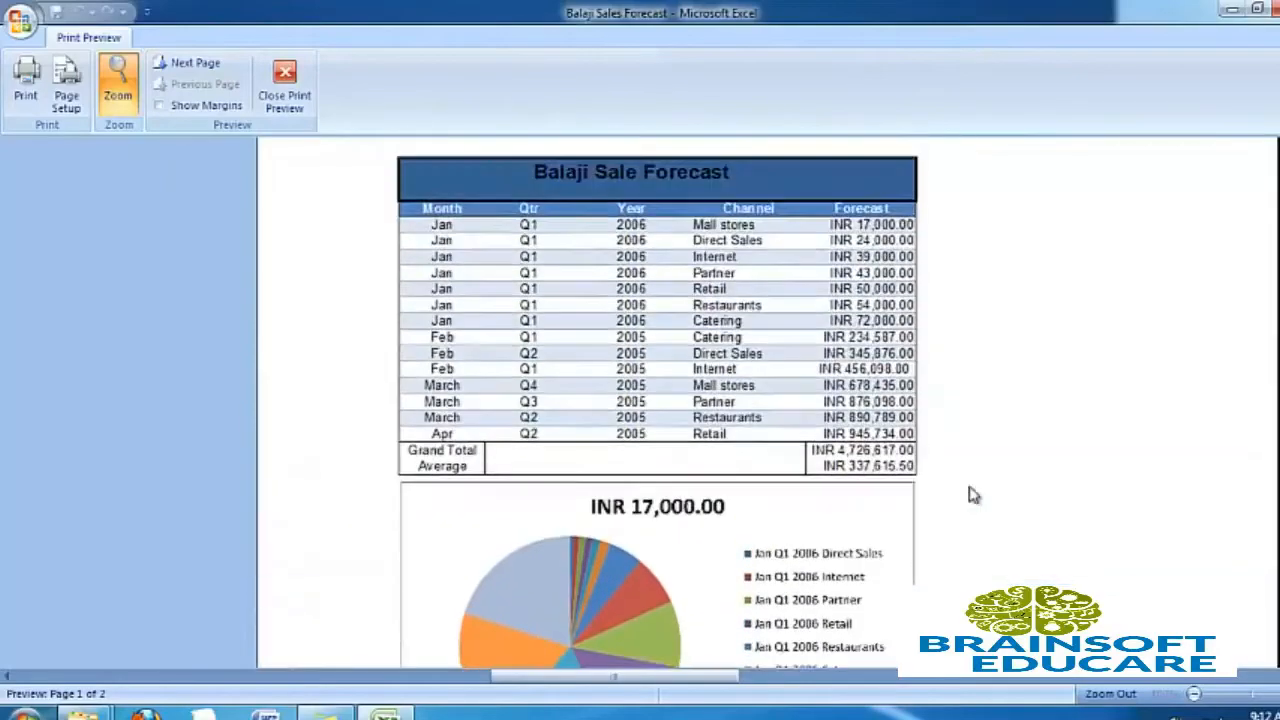
{"action": "scroll", "coordinate": [983, 500], "scroll_direction": "down", "scroll_amount": 2}
{"action": "scroll", "coordinate": [983, 500], "scroll_direction": "down", "scroll_amount": 4}
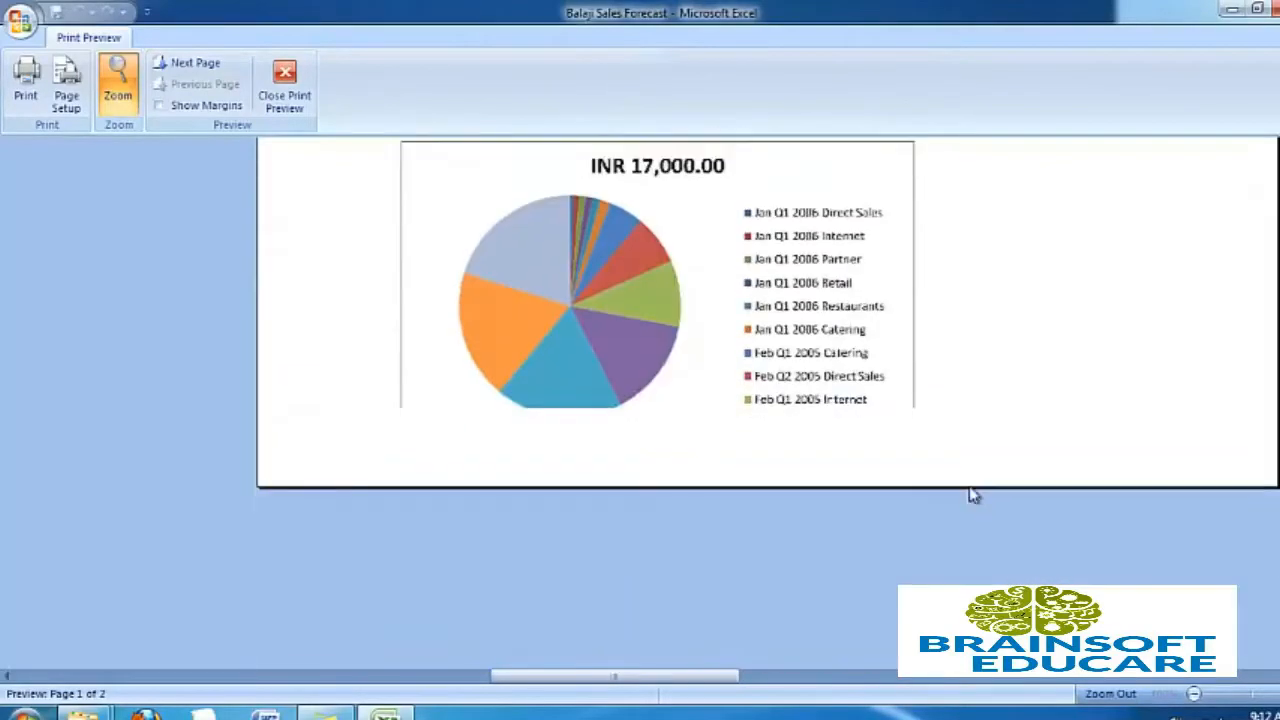
{"action": "scroll", "coordinate": [983, 500], "scroll_direction": "up", "scroll_amount": 3}
{"action": "scroll", "coordinate": [983, 500], "scroll_direction": "down", "scroll_amount": 4}
{"action": "scroll", "coordinate": [983, 500], "scroll_direction": "up", "scroll_amount": 6}
{"action": "scroll", "coordinate": [983, 500], "scroll_direction": "down", "scroll_amount": 3}
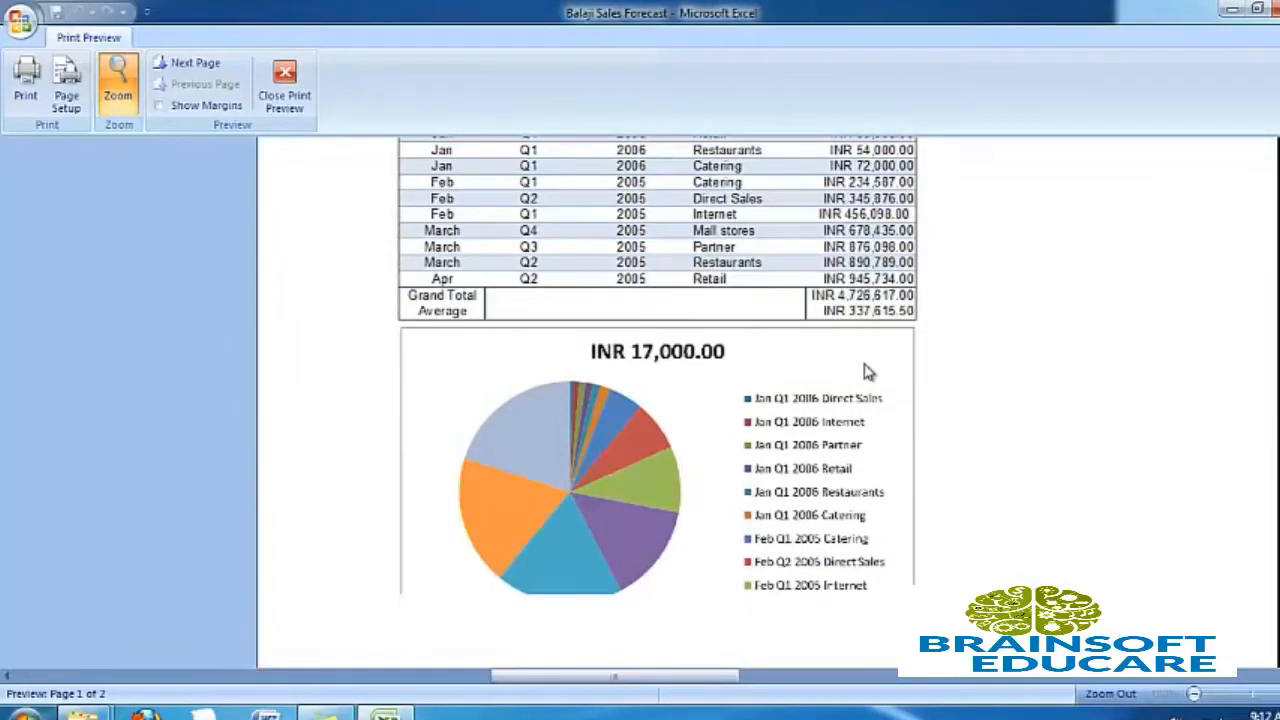
{"action": "scroll", "coordinate": [868, 372], "scroll_direction": "down", "scroll_amount": 3}
{"action": "scroll", "coordinate": [868, 372], "scroll_direction": "up", "scroll_amount": 4}
{"action": "scroll", "coordinate": [868, 372], "scroll_direction": "down", "scroll_amount": 4}
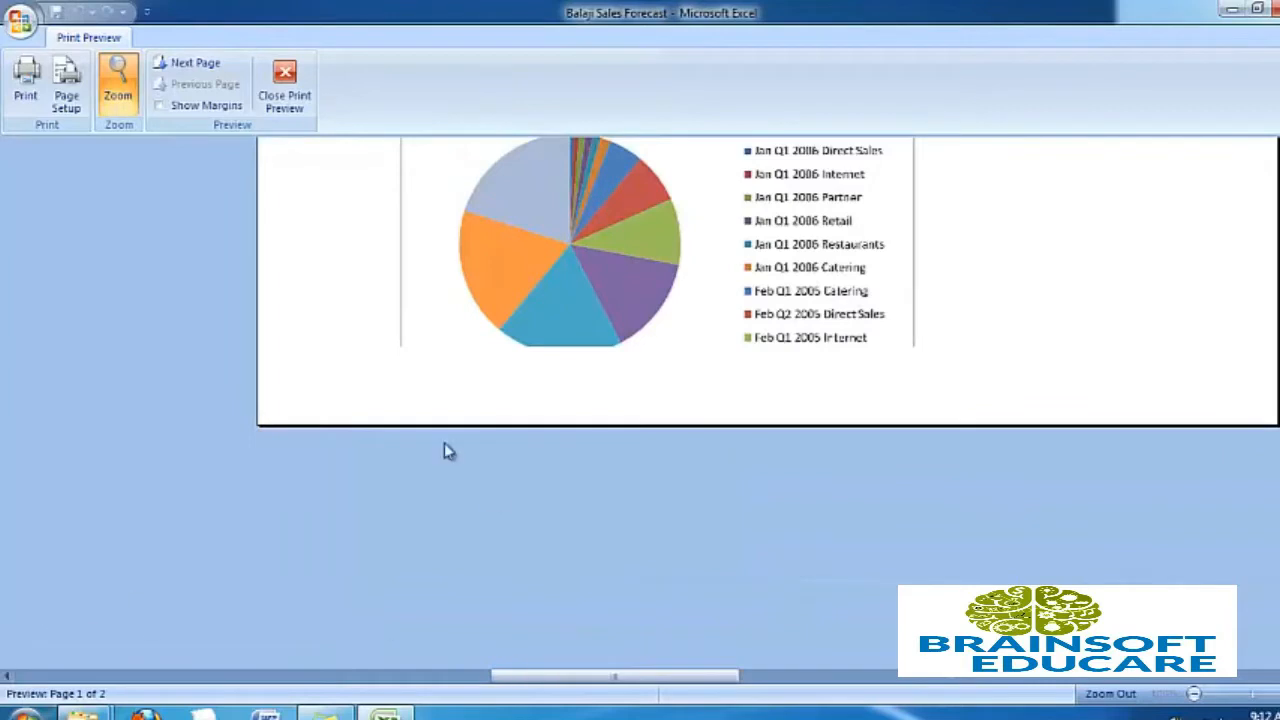
- Check the second page of the landscape print preview and return to the worksheet
{"action": "left_click", "coordinate": [186, 63]}
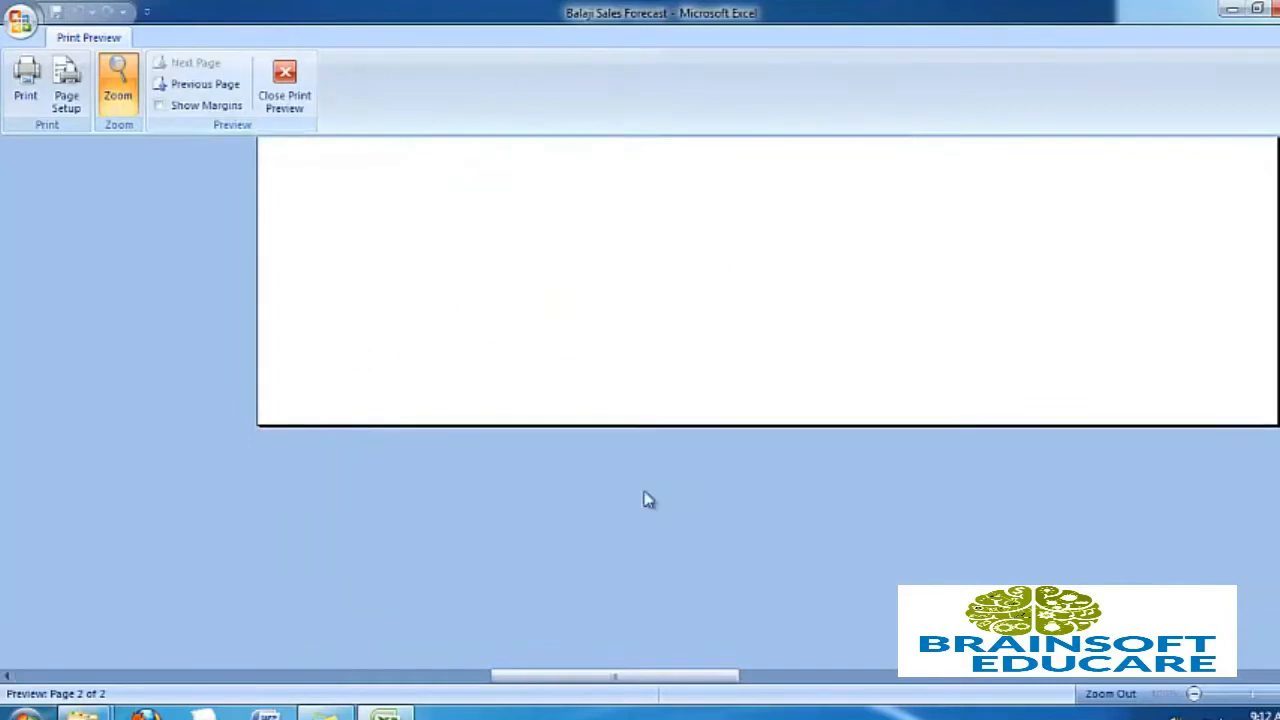
{"action": "scroll", "coordinate": [649, 500], "scroll_direction": "up", "scroll_amount": 3}
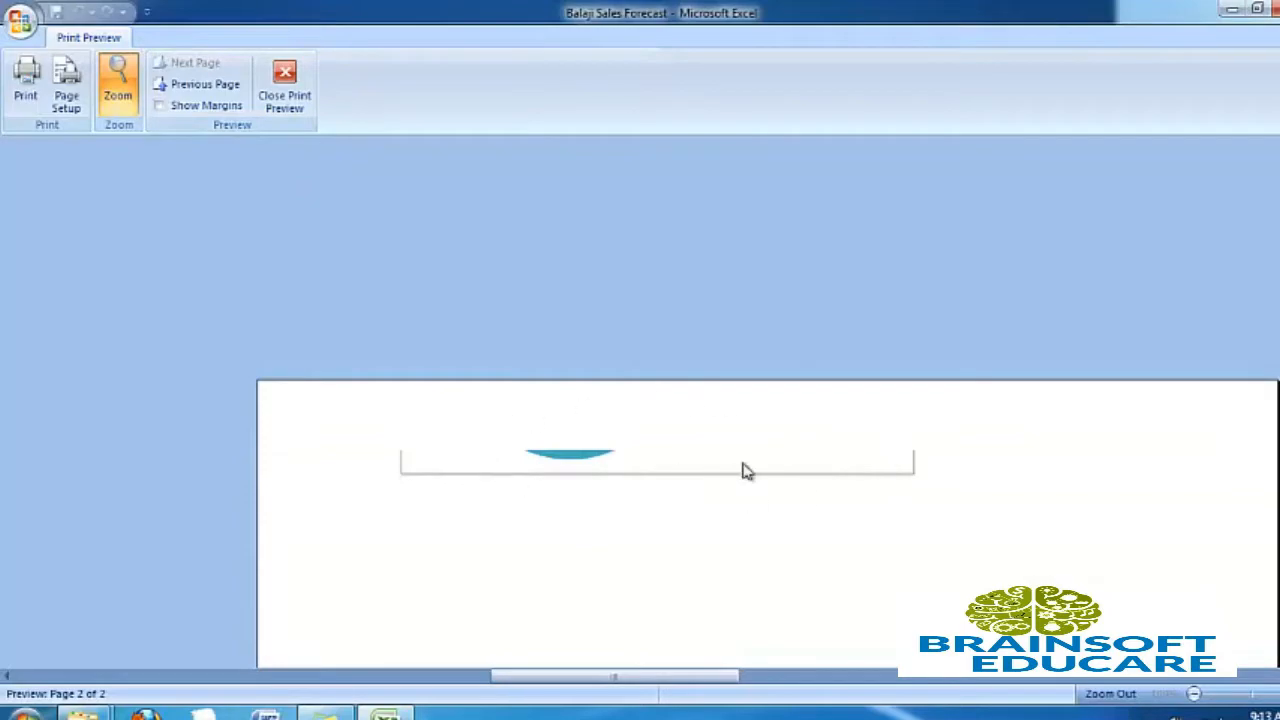
{"action": "left_click", "coordinate": [285, 90]}
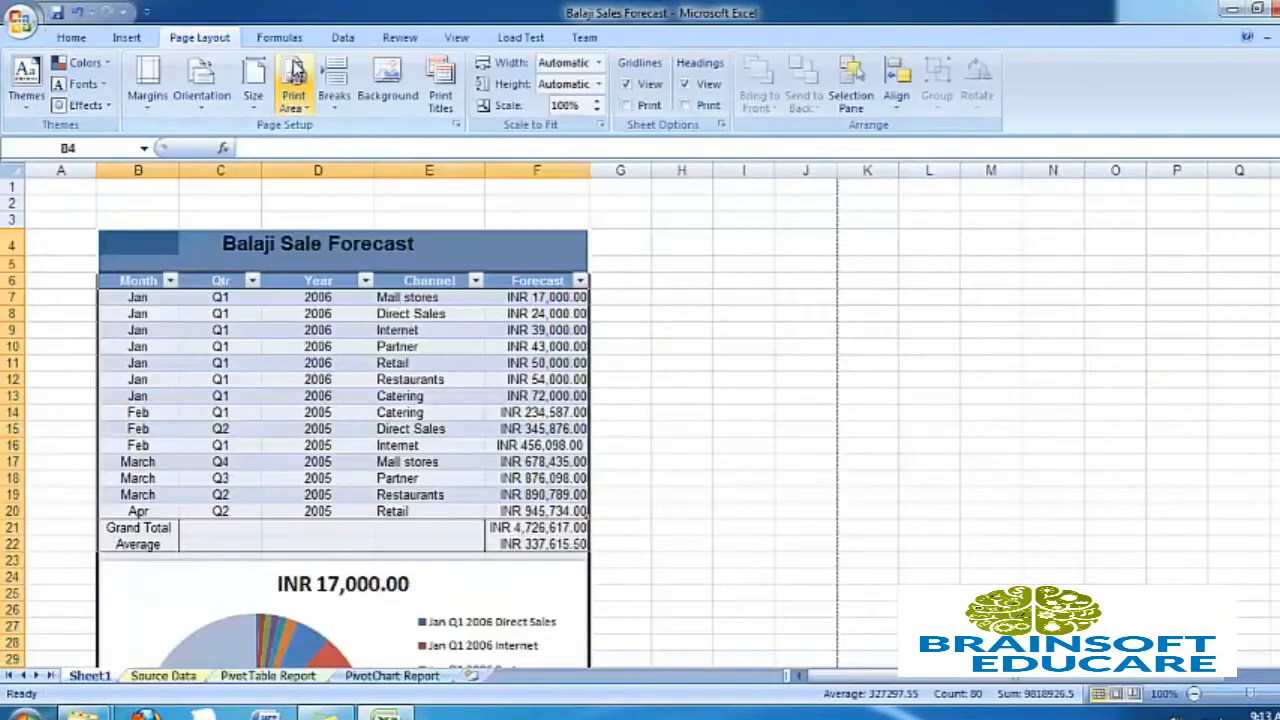
- Set the page orientation to Portrait and open the print preview of the sheet
{"action": "left_click", "coordinate": [198, 104]}
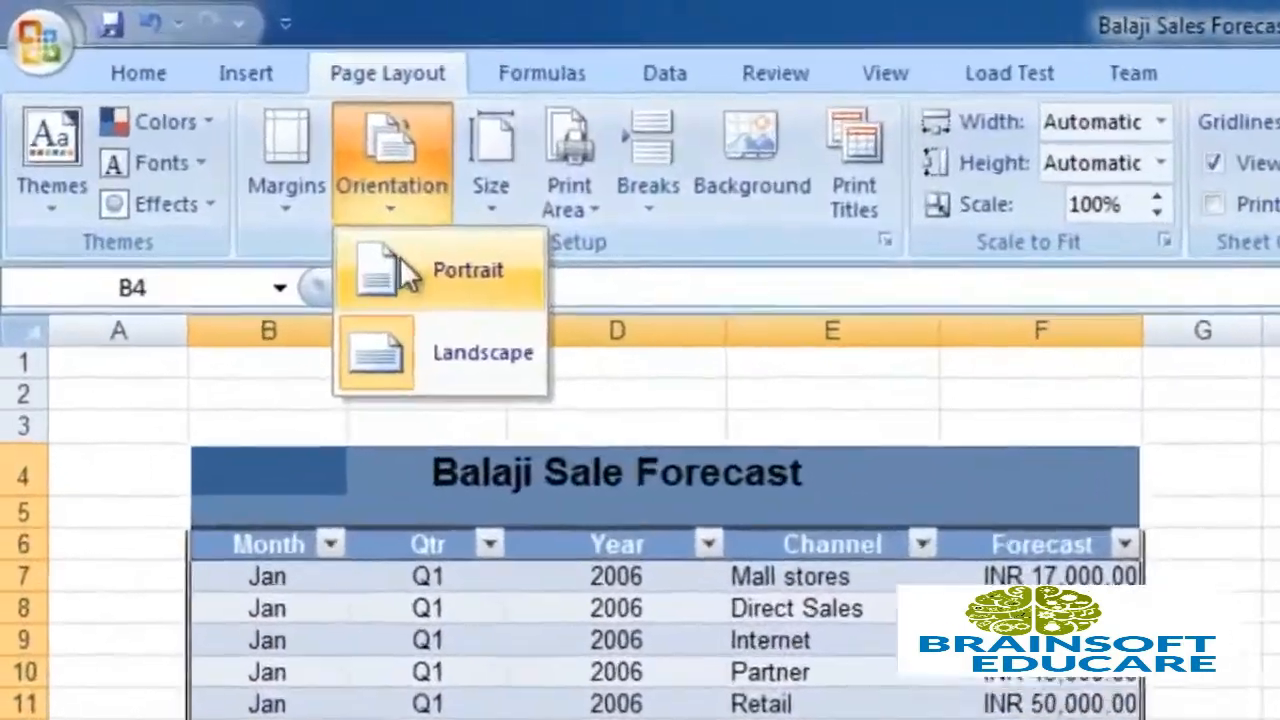
{"action": "left_click", "coordinate": [206, 134]}
{"action": "left_click", "coordinate": [20, 20]}
{"action": "mouse_move", "coordinate": [120, 514]}
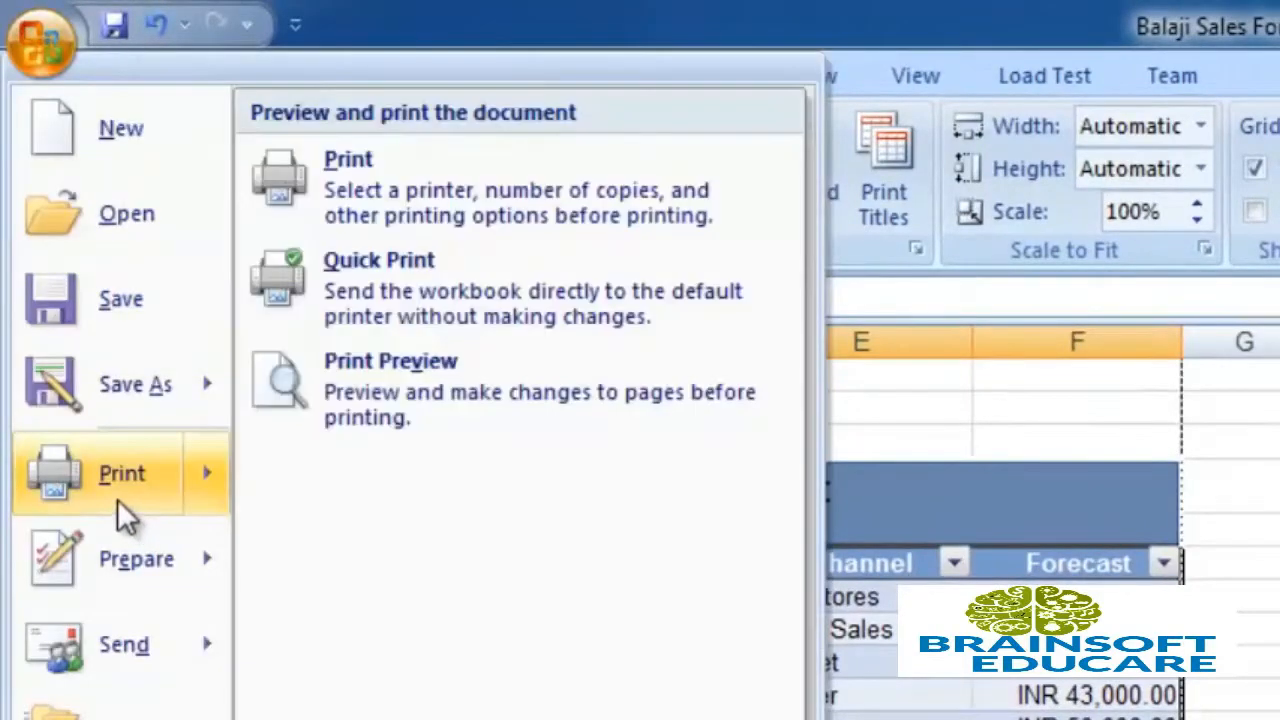
{"action": "left_click", "coordinate": [439, 408]}
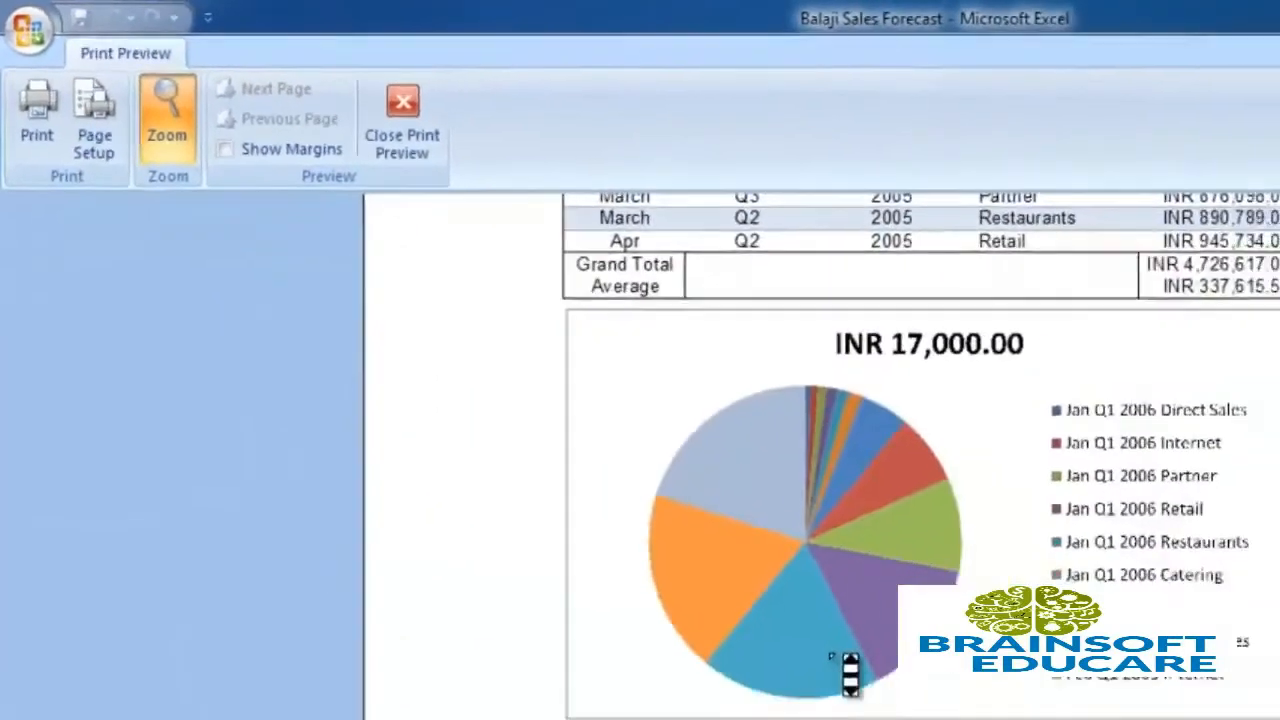
- Examine how the forecast table and pie chart fit on the portrait page, and close the print preview
{"action": "scroll", "coordinate": [832, 657], "scroll_direction": "down", "scroll_amount": 1}
{"action": "scroll", "coordinate": [832, 657], "scroll_direction": "up", "scroll_amount": 9}
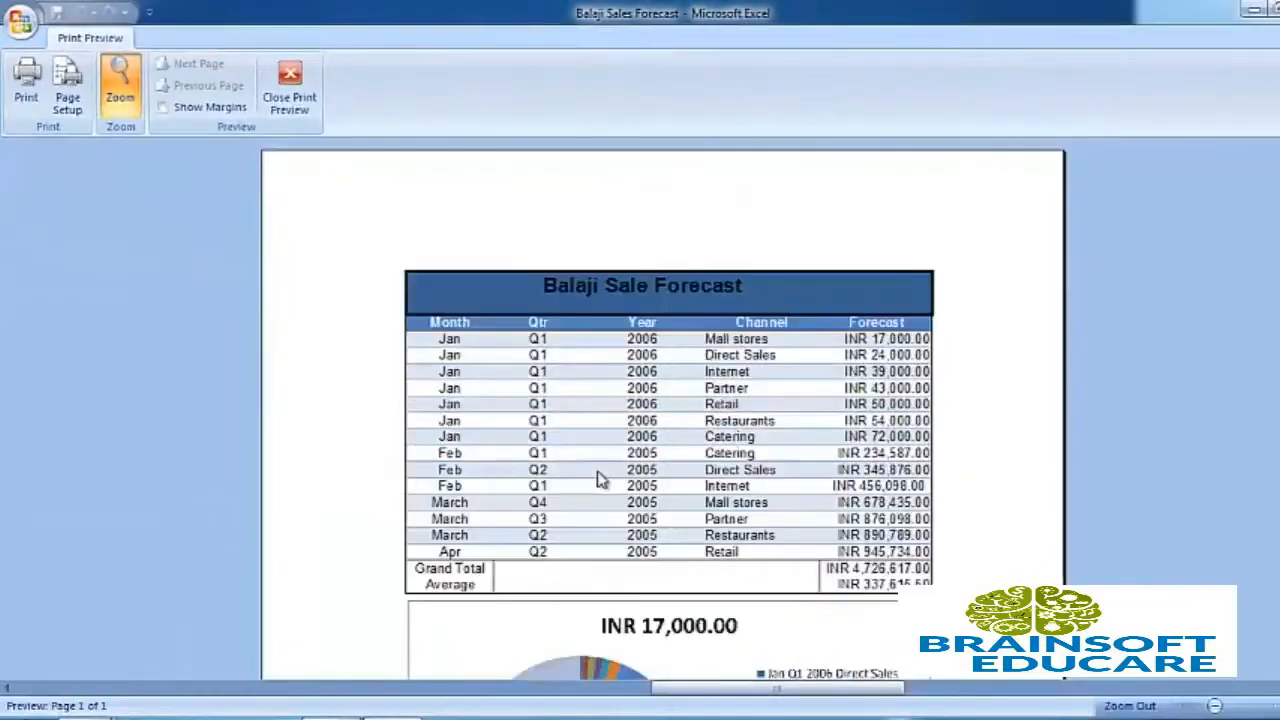
{"action": "scroll", "coordinate": [832, 657], "scroll_direction": "down", "scroll_amount": 10}
{"action": "scroll", "coordinate": [832, 657], "scroll_direction": "up", "scroll_amount": 12}
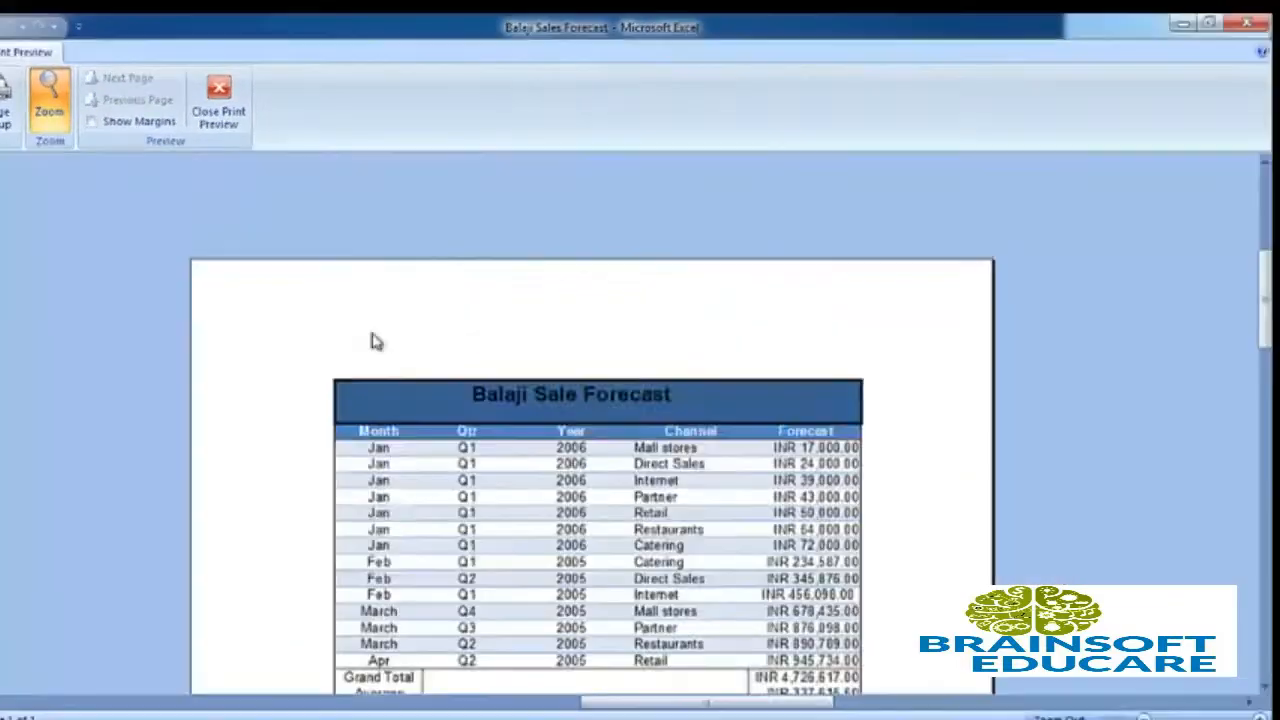
{"action": "scroll", "coordinate": [372, 340], "scroll_direction": "down", "scroll_amount": 10}
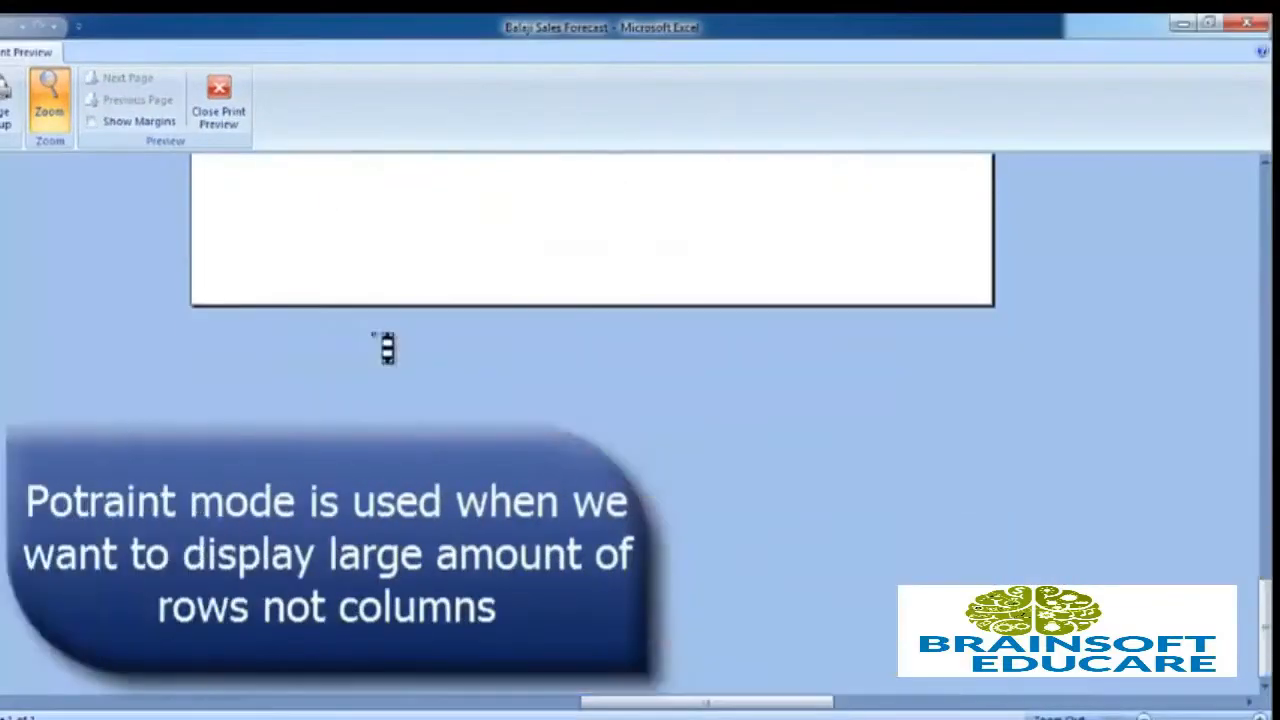
{"action": "scroll", "coordinate": [386, 346], "scroll_direction": "up", "scroll_amount": 9}
{"action": "scroll", "coordinate": [386, 348], "scroll_direction": "down", "scroll_amount": 5}
{"action": "scroll", "coordinate": [380, 330], "scroll_direction": "down", "scroll_amount": 1}
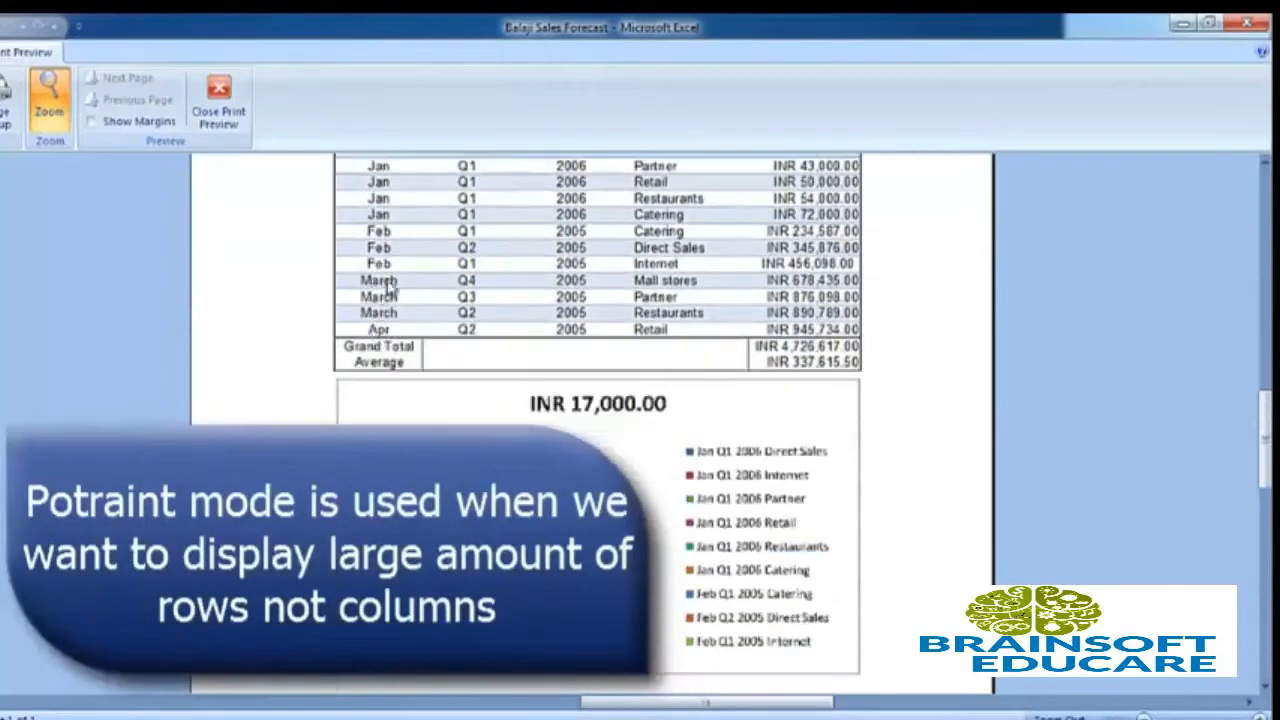
{"action": "scroll", "coordinate": [560, 323], "scroll_direction": "up", "scroll_amount": 6}
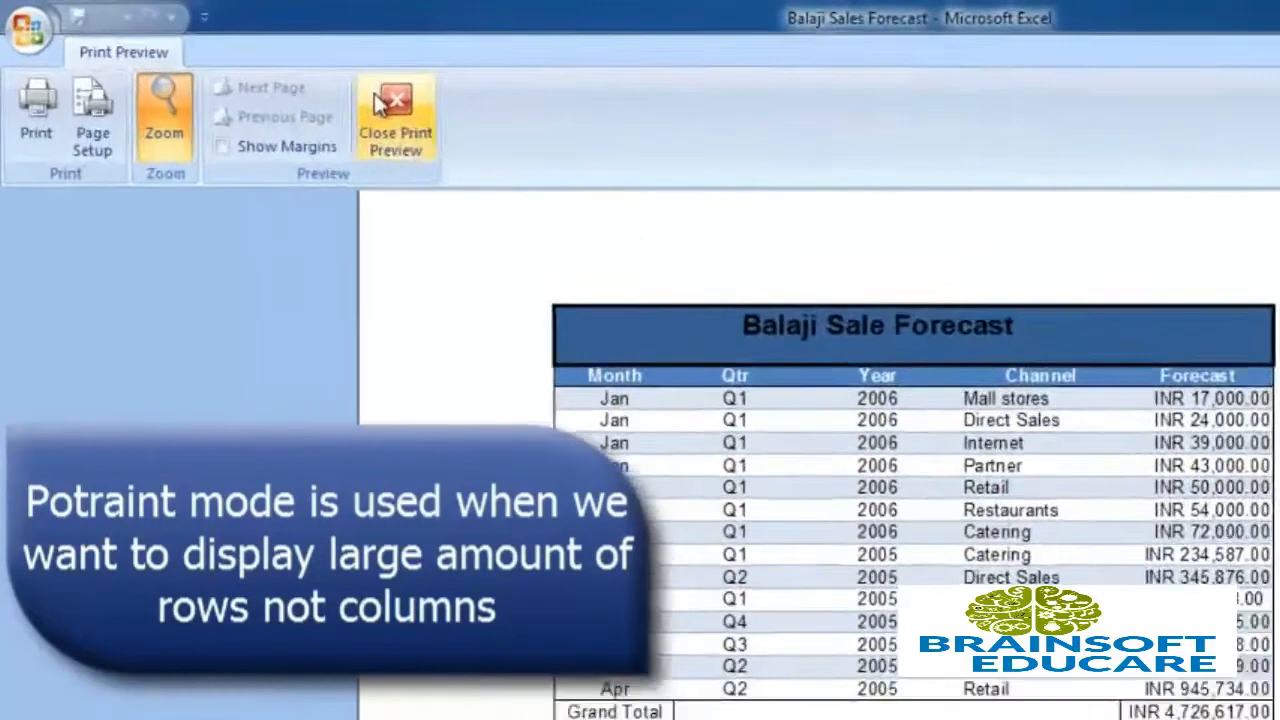
{"action": "left_click", "coordinate": [289, 88]}
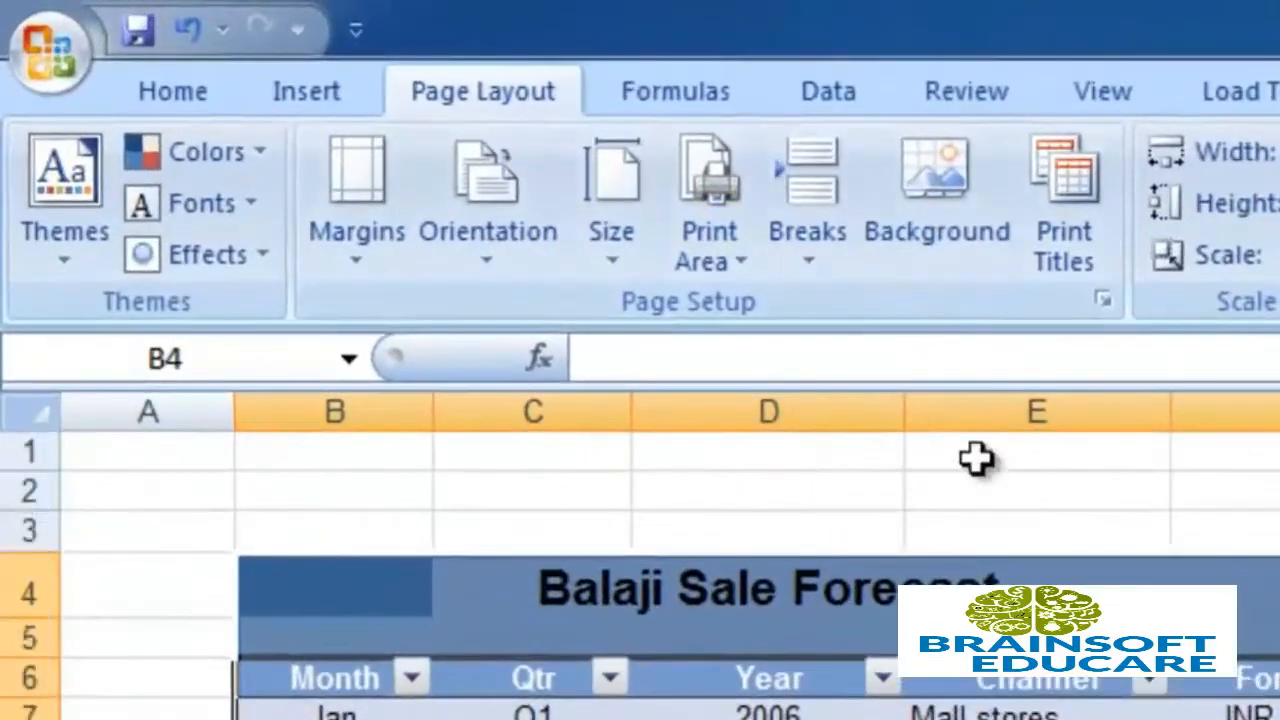
- Review the paper size options, and set range B4:F41, covering the forecast table and pie chart, as the print area
{"action": "left_click", "coordinate": [615, 267]}
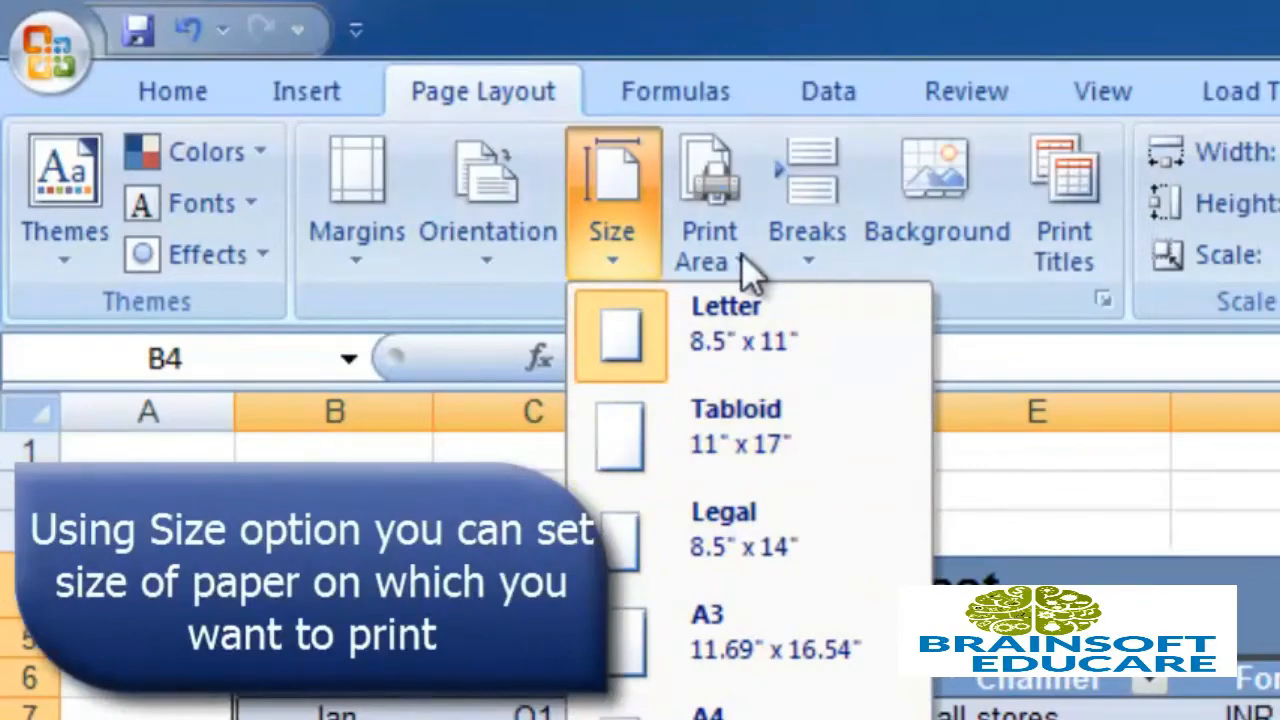
{"action": "left_click", "coordinate": [741, 253]}
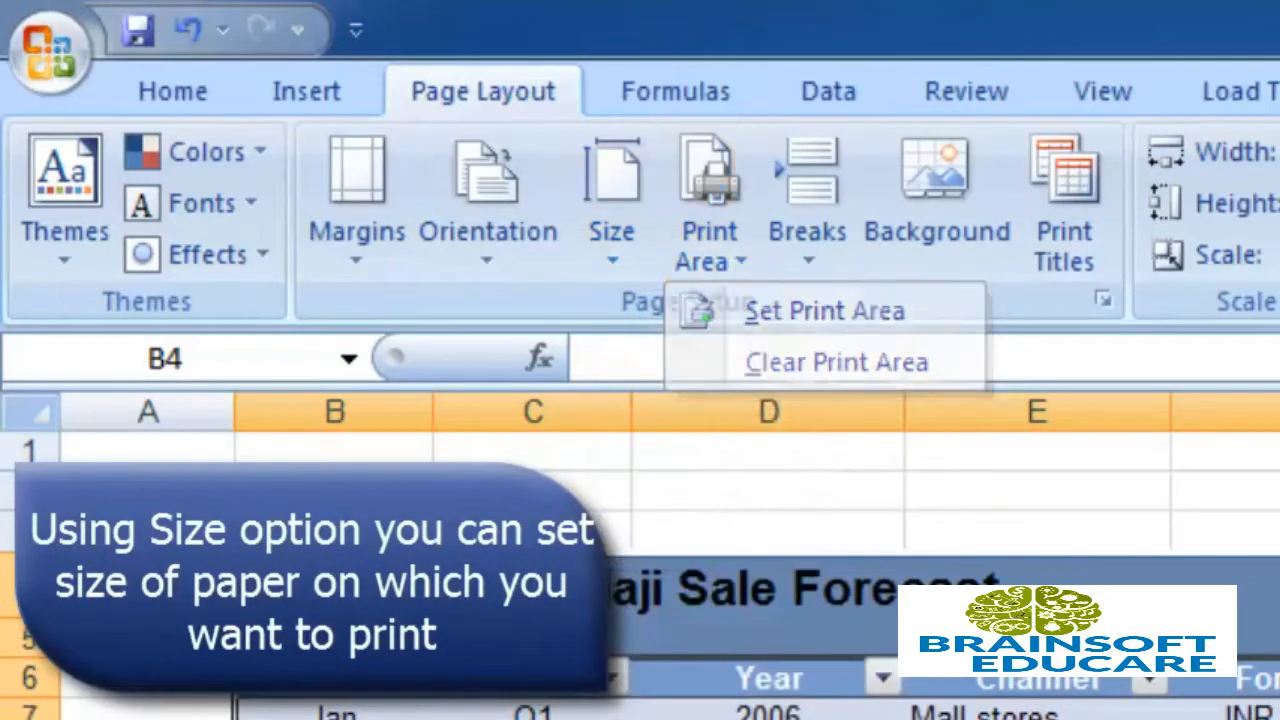
{"action": "left_click_drag", "start_coordinate": [335, 590], "coordinate": [793, 668]}
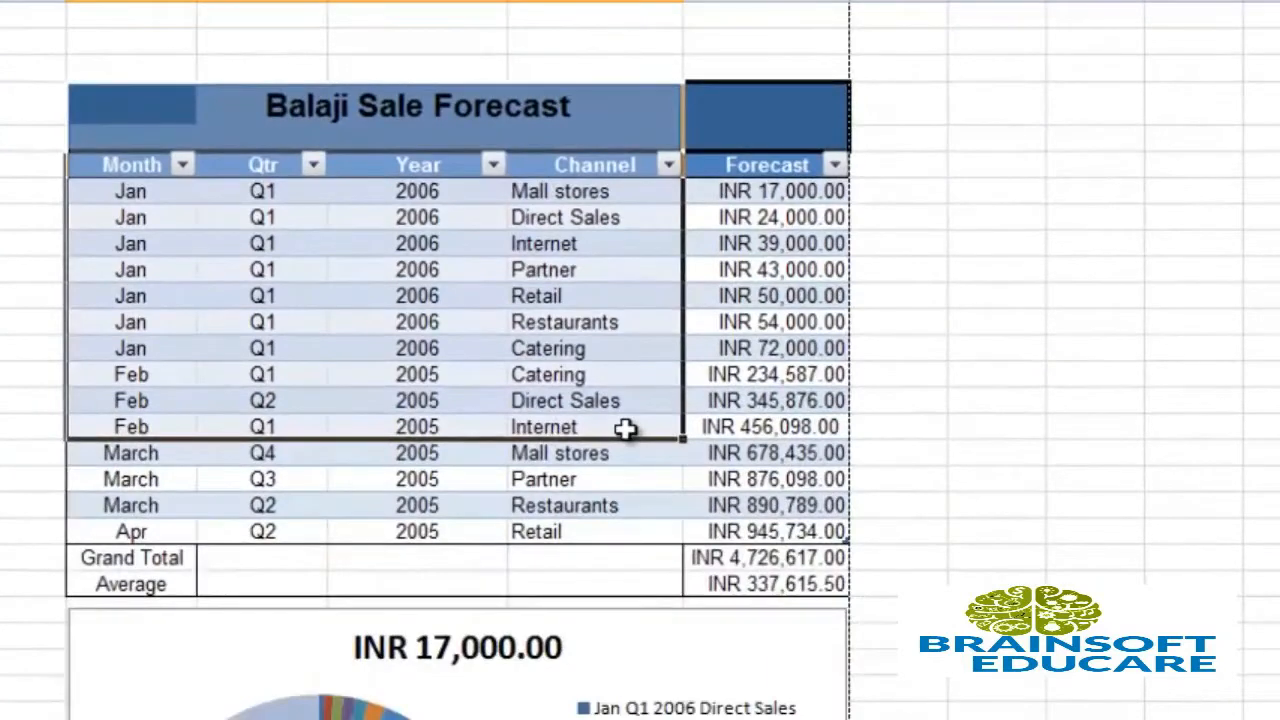
{"action": "left_click_drag", "start_coordinate": [624, 428], "coordinate": [783, 249]}
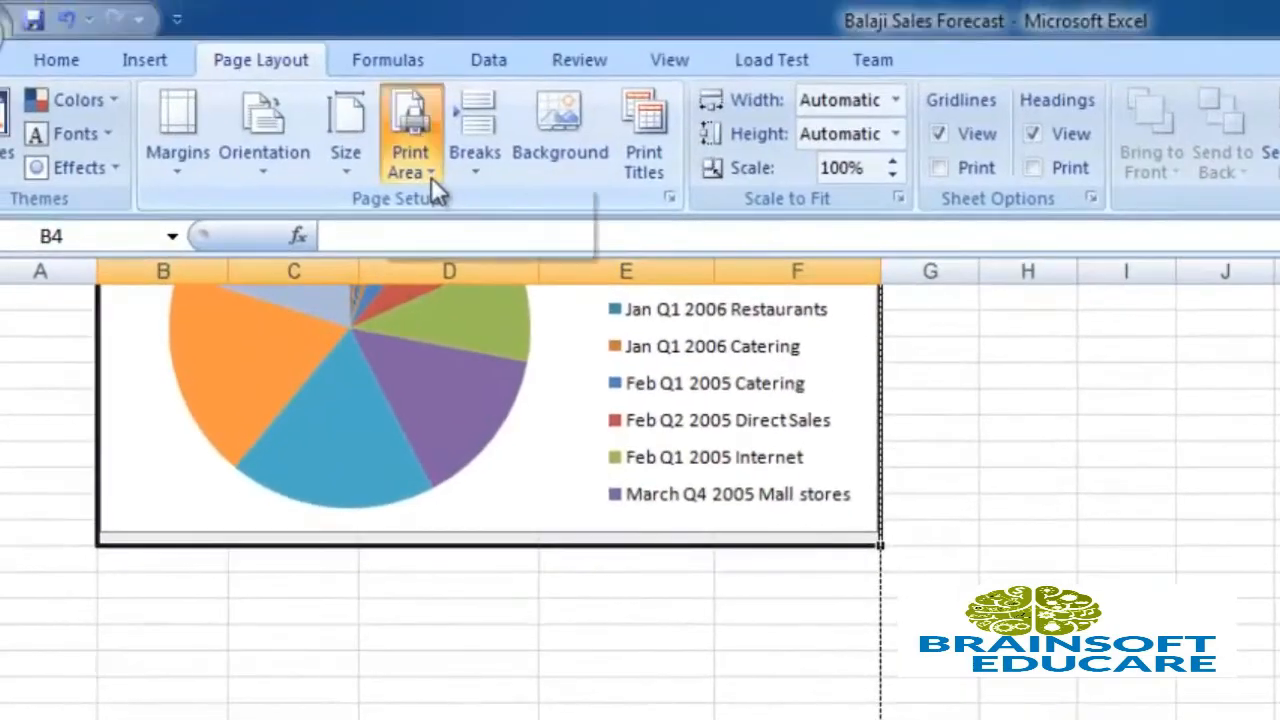
{"action": "left_click", "coordinate": [426, 120]}
{"action": "left_click", "coordinate": [443, 150]}
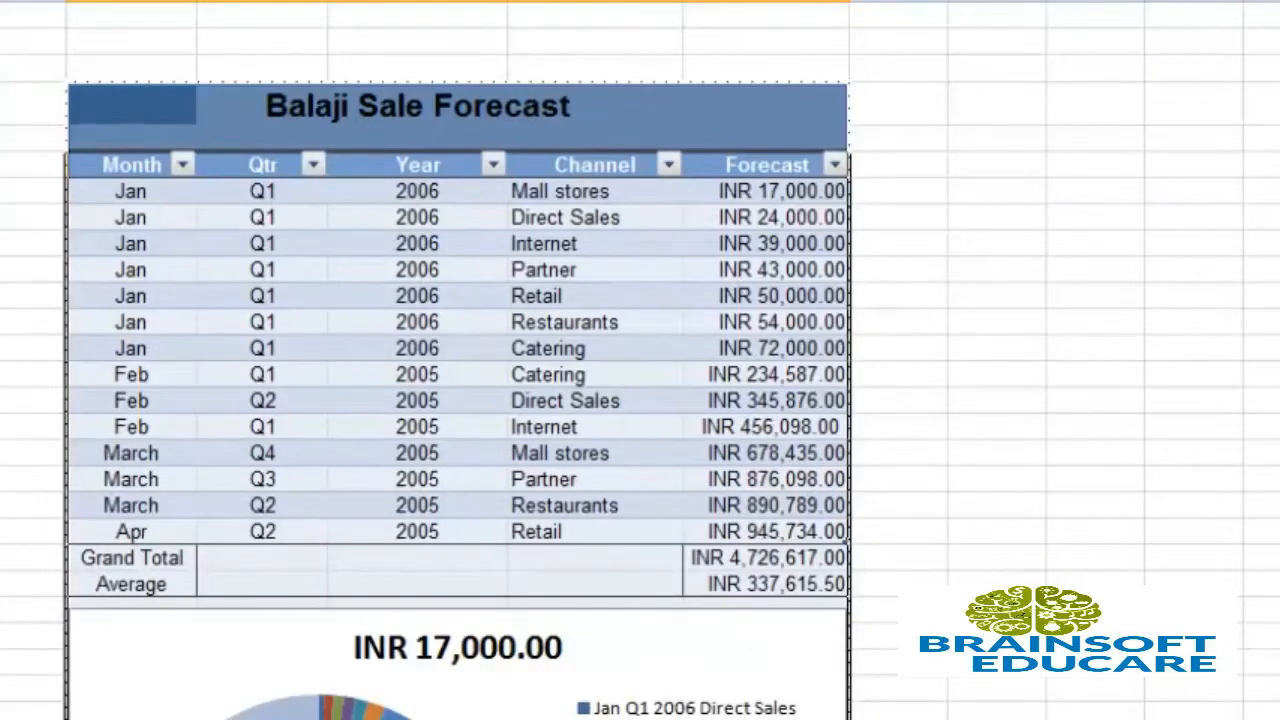
- Review the page break options and the print titles settings in Page Setup, and close the dialog without changes
{"action": "left_click", "coordinate": [586, 14]}
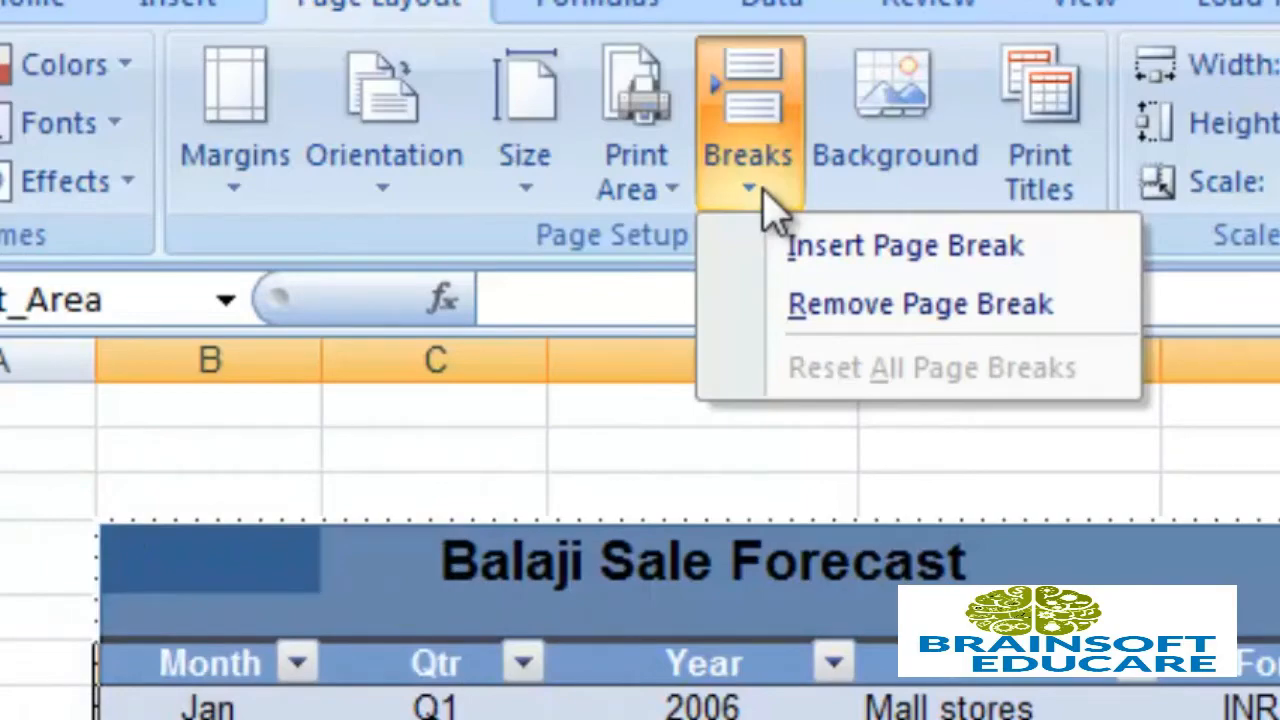
{"action": "left_click", "coordinate": [971, 207]}
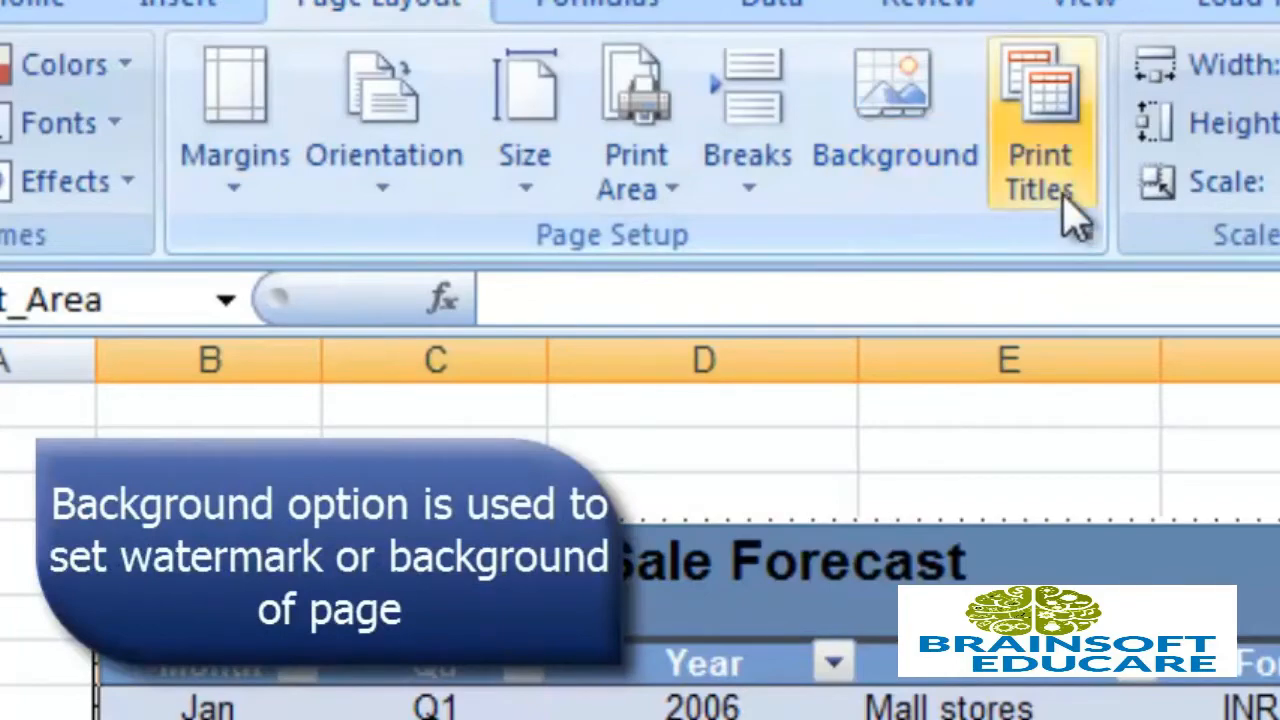
{"action": "left_click", "coordinate": [1071, 214]}
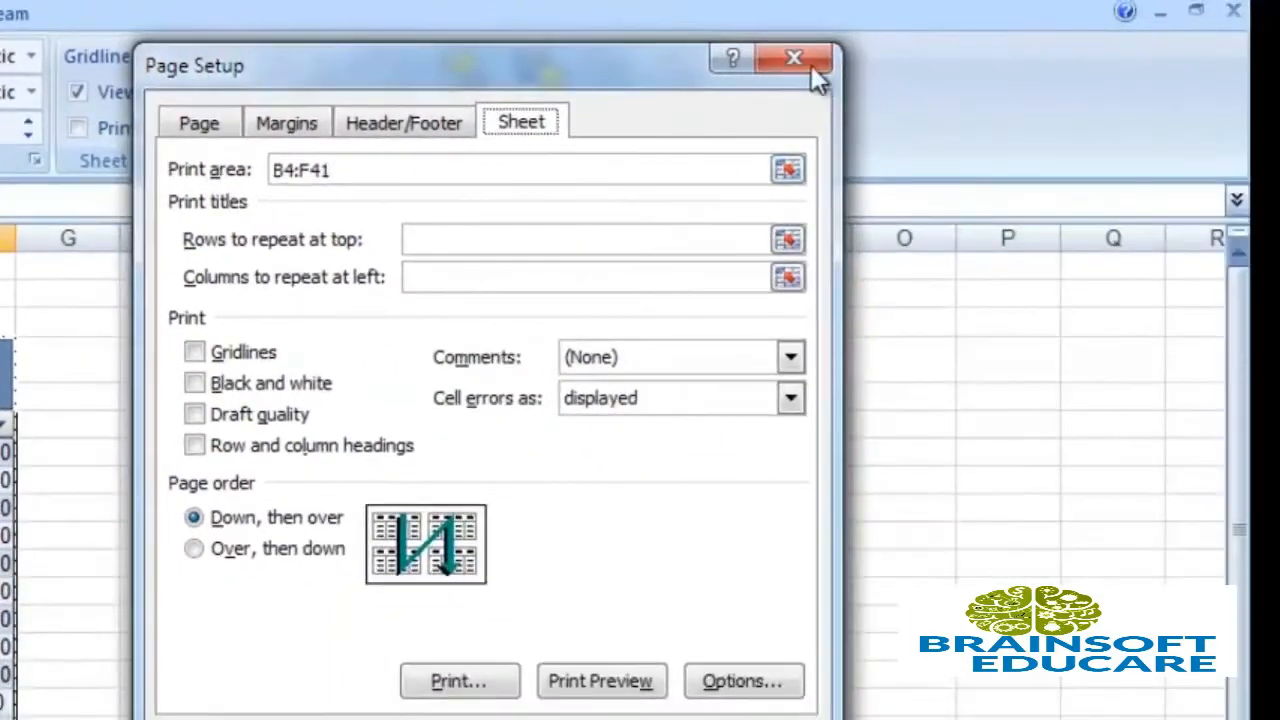
{"action": "left_click", "coordinate": [809, 66]}
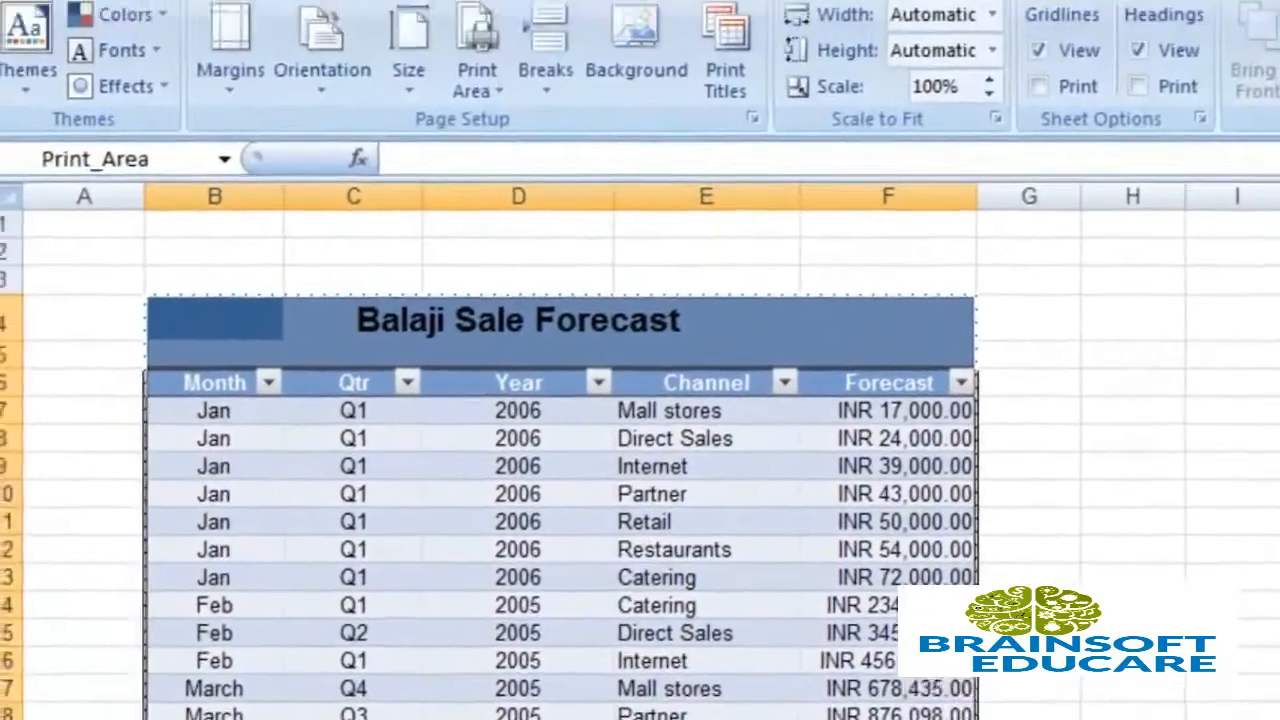
- Open the print preview of the sales forecast sheet
{"action": "left_click", "coordinate": [20, 20]}
{"action": "mouse_move", "coordinate": [139, 466]}
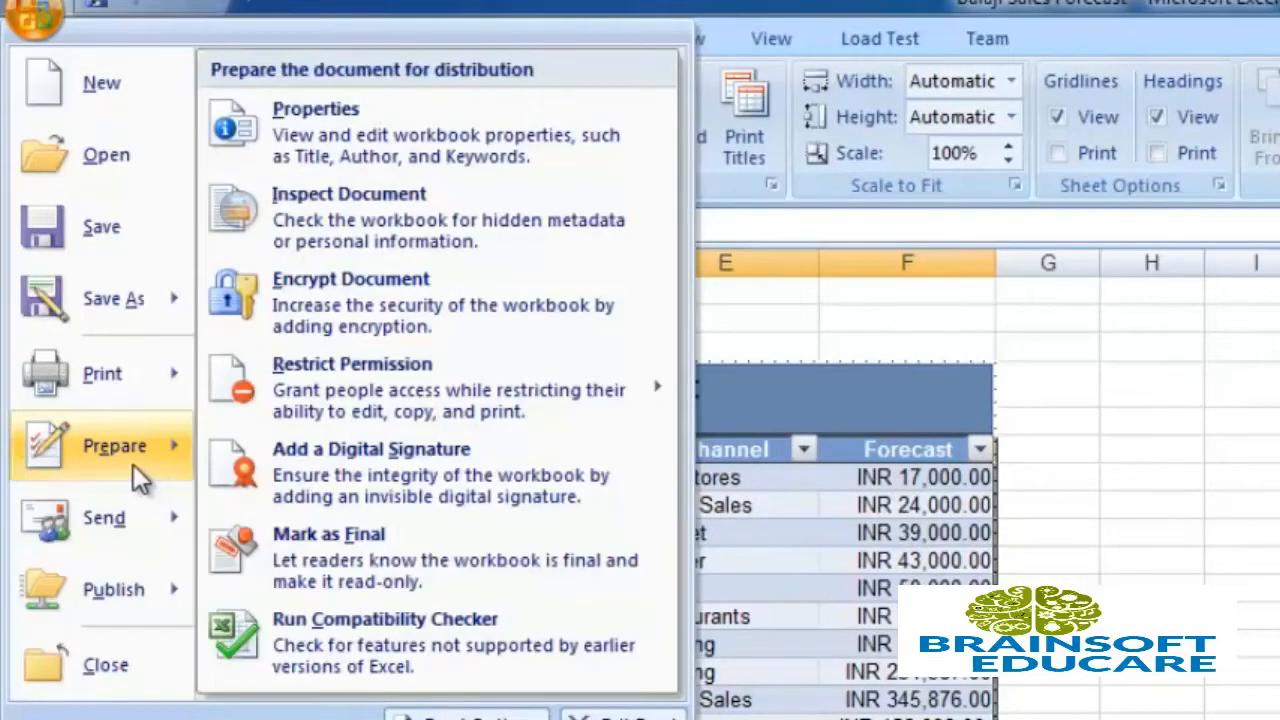
{"action": "mouse_move", "coordinate": [115, 390]}
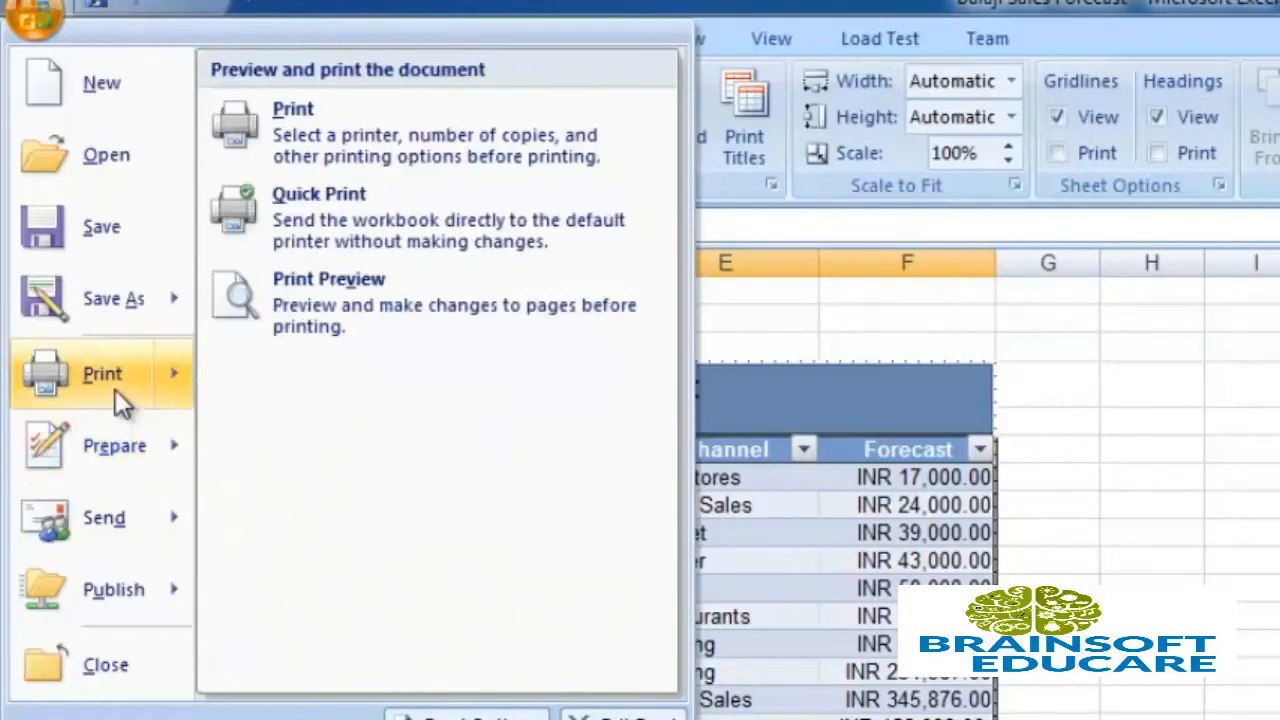
{"action": "left_click", "coordinate": [346, 331]}
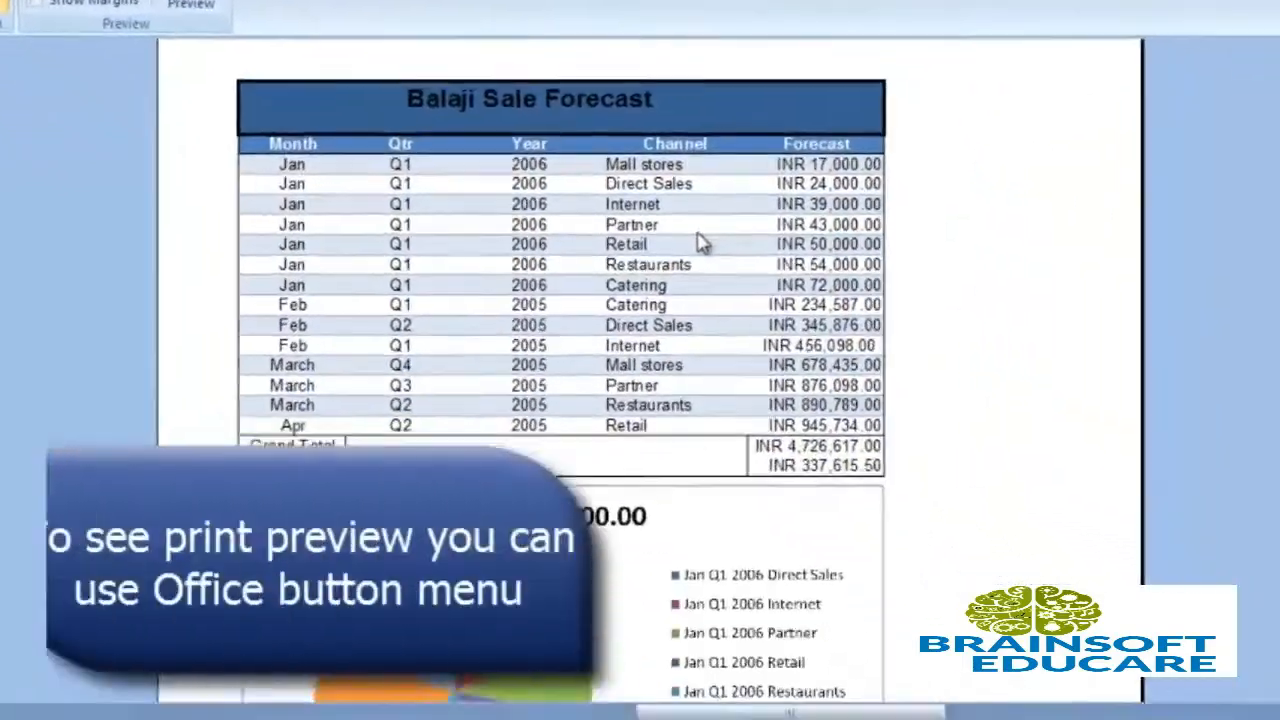
- Examine how the forecast table and pie chart in the print area fit on the previewed page
{"action": "scroll", "coordinate": [698, 240], "scroll_direction": "up", "scroll_amount": 3}
{"action": "scroll", "coordinate": [698, 240], "scroll_direction": "down", "scroll_amount": 10}
{"action": "scroll", "coordinate": [698, 240], "scroll_direction": "up", "scroll_amount": 5}
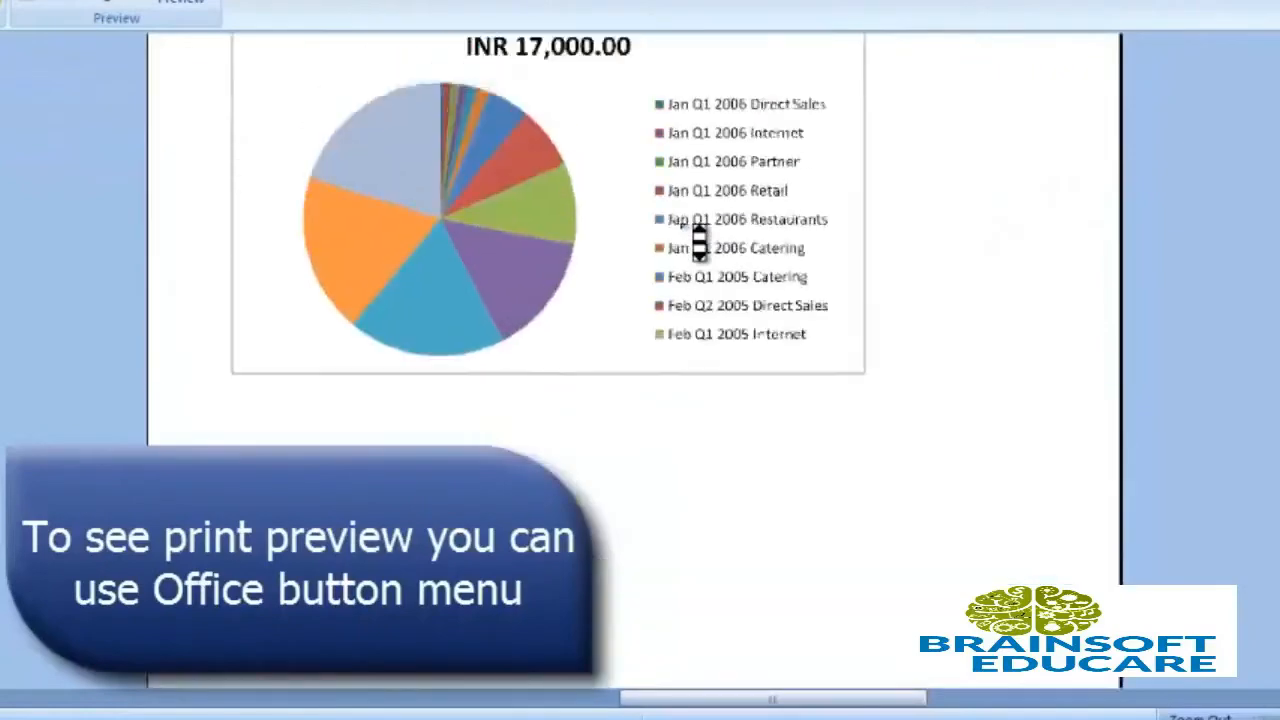
{"action": "scroll", "coordinate": [698, 240], "scroll_direction": "up", "scroll_amount": 5}
{"action": "scroll", "coordinate": [698, 240], "scroll_direction": "down", "scroll_amount": 4}
{"action": "scroll", "coordinate": [698, 240], "scroll_direction": "up", "scroll_amount": 4}
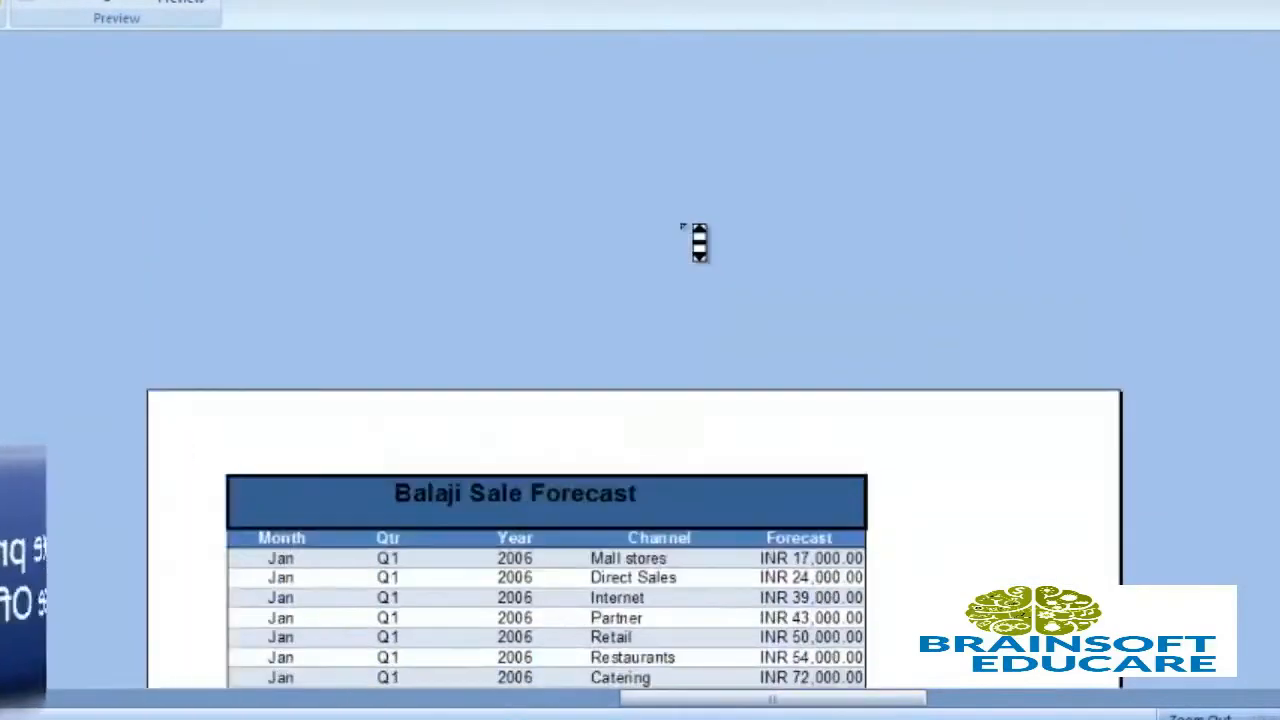
{"action": "scroll", "coordinate": [698, 240], "scroll_direction": "down", "scroll_amount": 10}
{"action": "scroll", "coordinate": [698, 240], "scroll_direction": "up", "scroll_amount": 5}
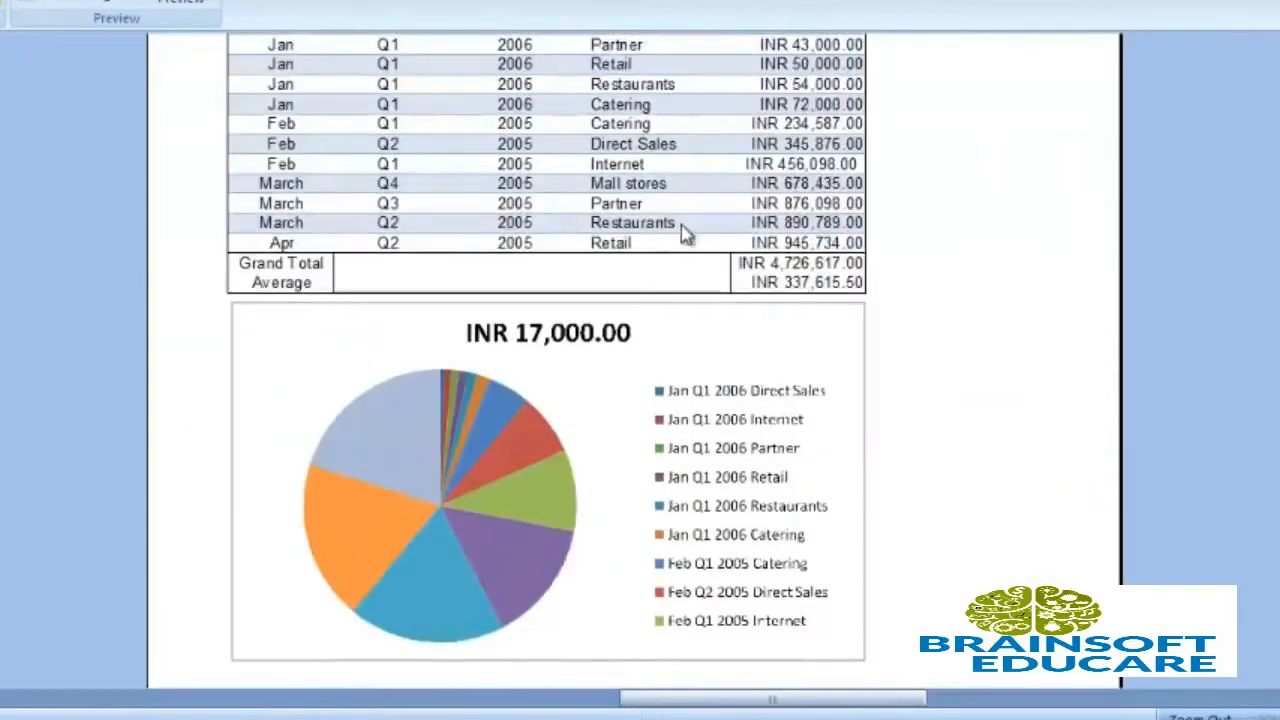
{"action": "scroll", "coordinate": [688, 235], "scroll_direction": "up", "scroll_amount": 5}
{"action": "scroll", "coordinate": [686, 234], "scroll_direction": "down", "scroll_amount": 10}
{"action": "scroll", "coordinate": [694, 243], "scroll_direction": "up", "scroll_amount": 5}
{"action": "scroll", "coordinate": [698, 240], "scroll_direction": "down", "scroll_amount": 2}
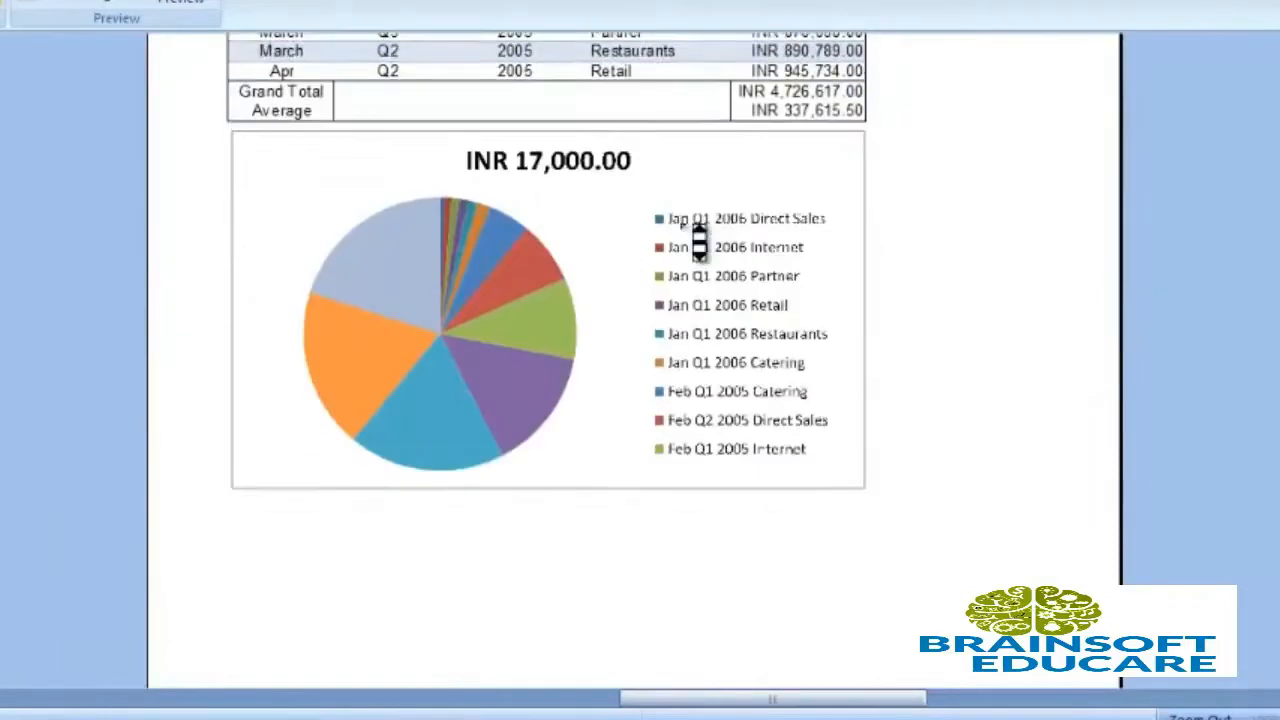
{"action": "scroll", "coordinate": [698, 240], "scroll_direction": "down", "scroll_amount": 3}
{"action": "scroll", "coordinate": [694, 246], "scroll_direction": "up", "scroll_amount": 8}
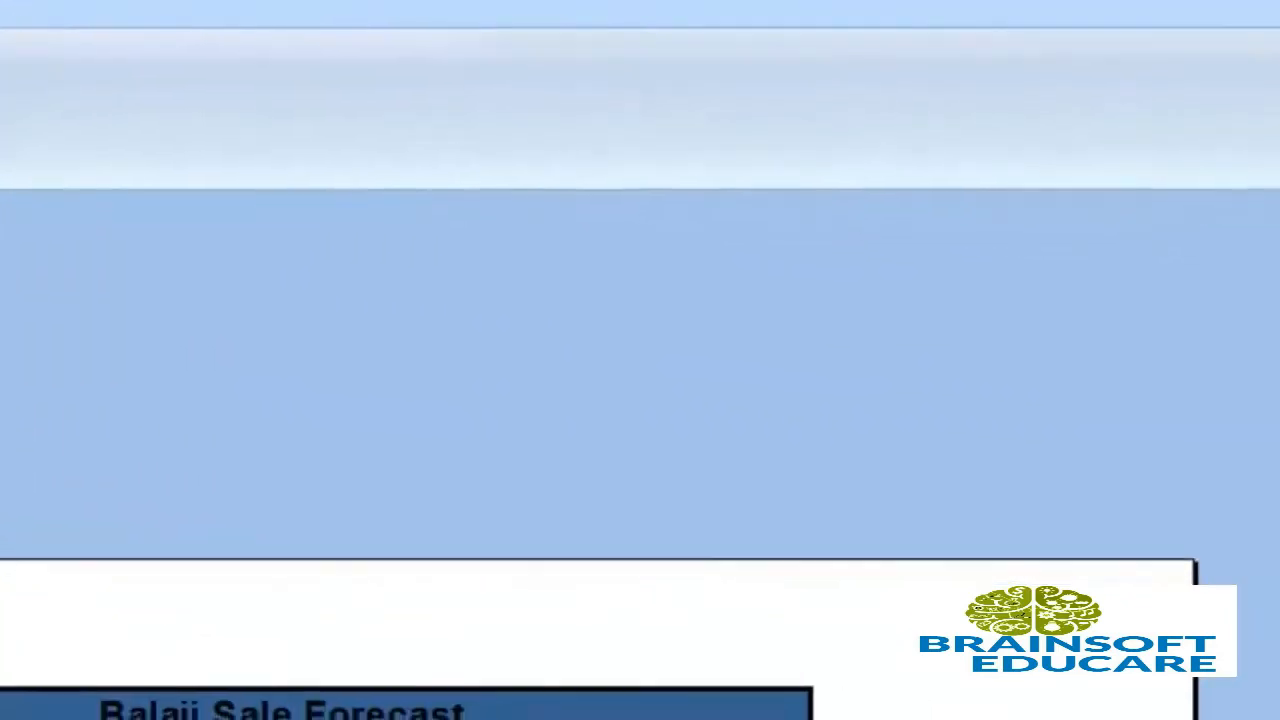
- Check the Page Setup sheet options from the print preview, and return to the worksheet without changes
{"action": "left_click", "coordinate": [144, 231]}
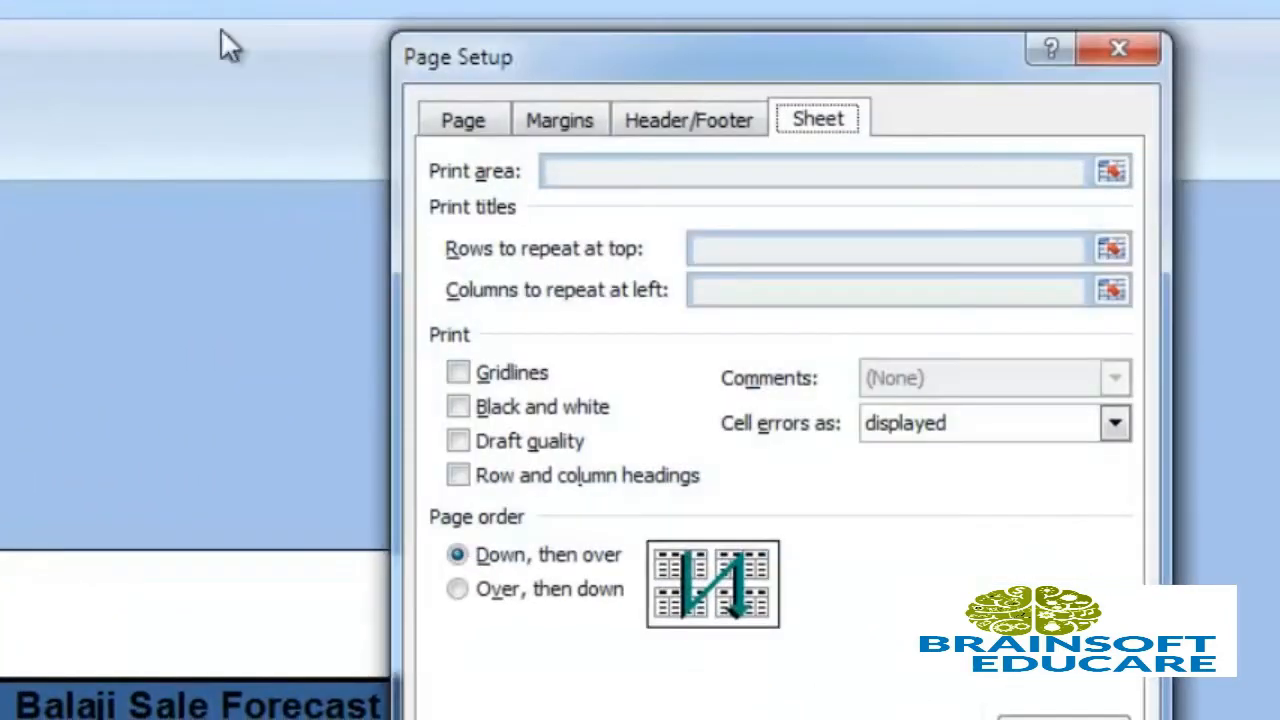
{"action": "left_click", "coordinate": [1145, 55]}
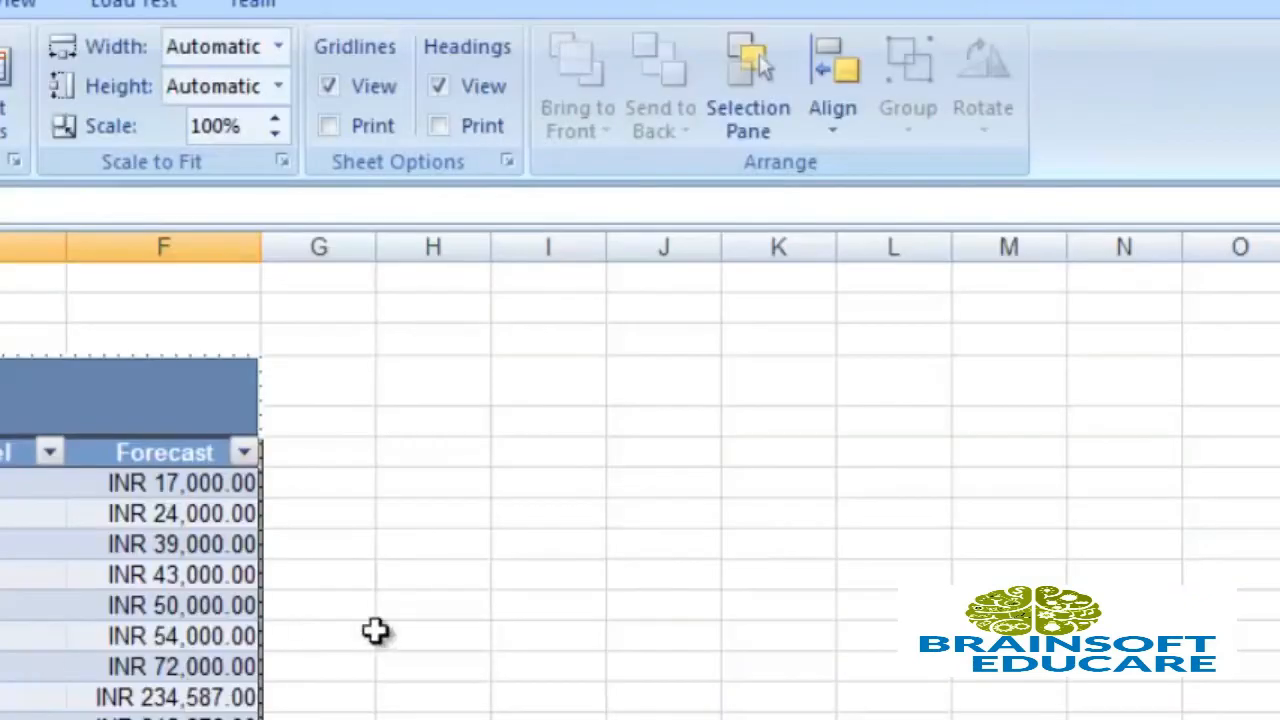